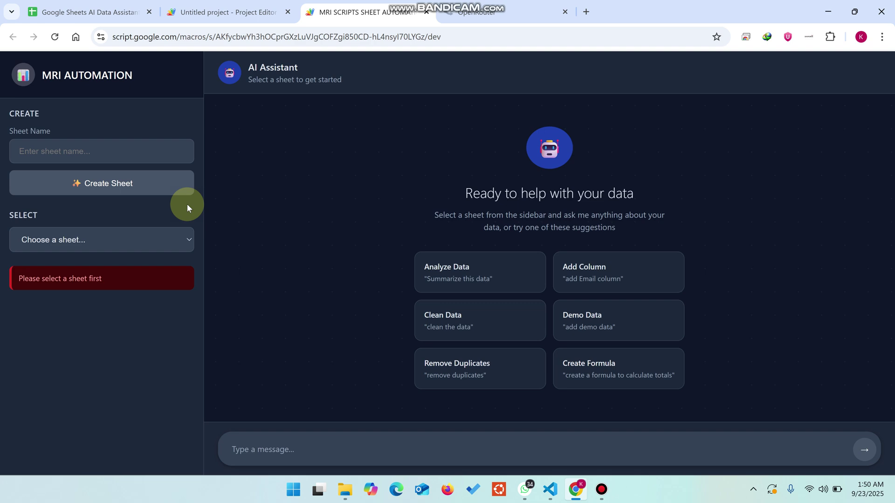
Switch to the sales spreadsheet and scroll through the Sample Data rows.
{"action": "left_click", "coordinate": [82, 12]}
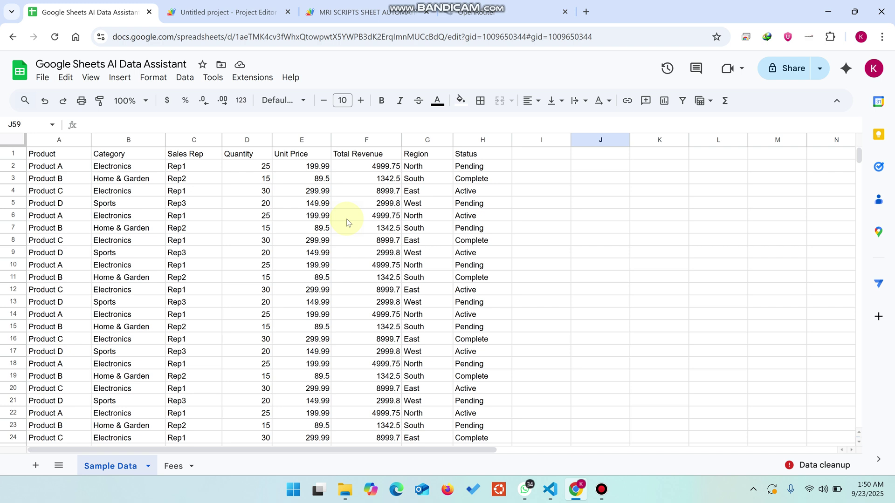
{"action": "scroll", "coordinate": [446, 278], "scroll_direction": "down", "scroll_amount": 20}
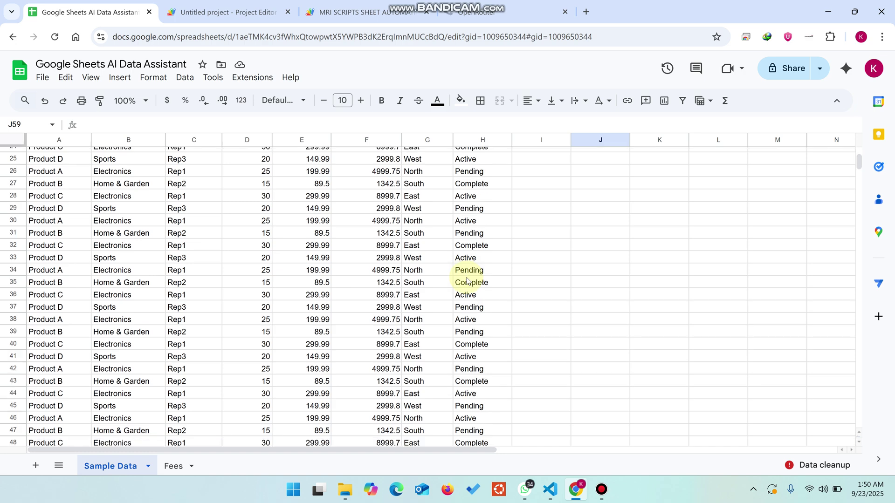
{"action": "scroll", "coordinate": [463, 304], "scroll_direction": "down", "scroll_amount": 4}
{"action": "scroll", "coordinate": [462, 304], "scroll_direction": "up", "scroll_amount": 20}
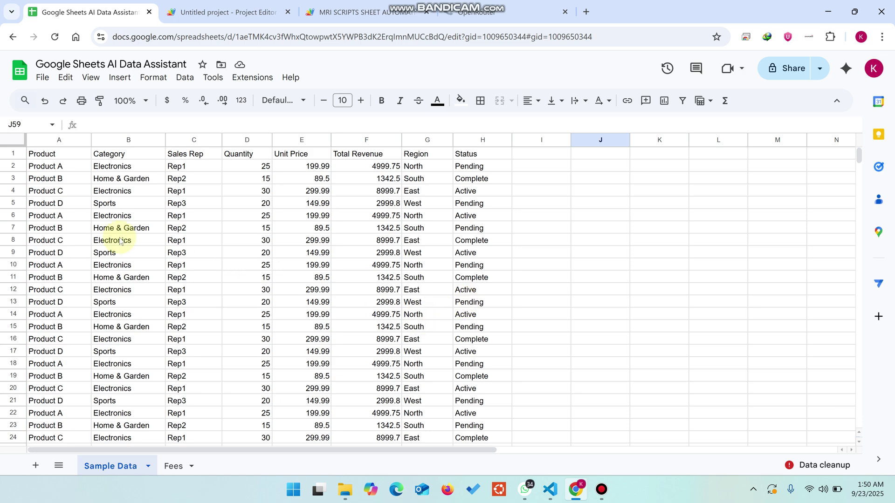
Delete row 10, the repeated Product A / Electronics / Rep1 entry.
{"action": "left_click", "coordinate": [65, 168]}
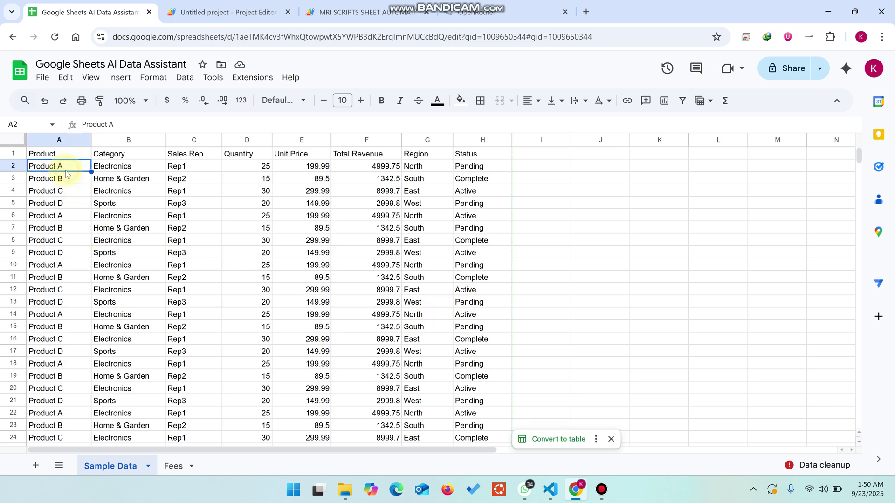
{"action": "left_click", "coordinate": [56, 216]}
{"action": "left_click", "coordinate": [63, 265]}
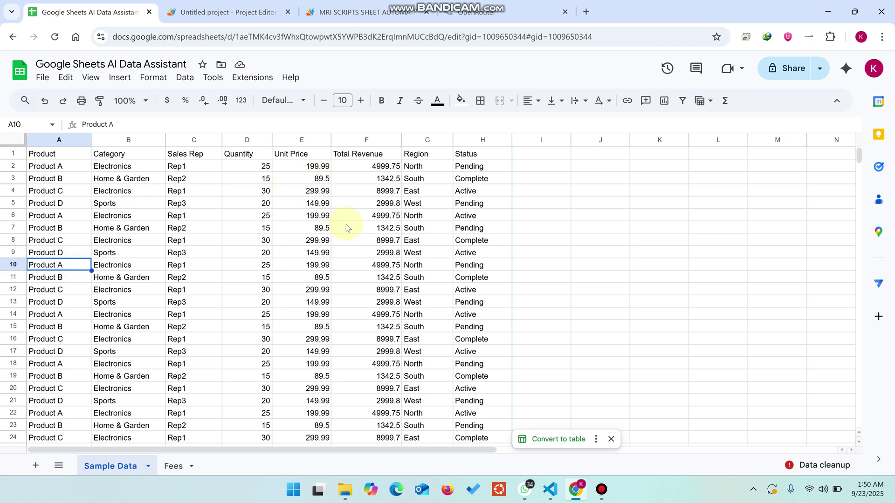
{"action": "left_click", "coordinate": [14, 265]}
{"action": "right_click", "coordinate": [16, 266]}
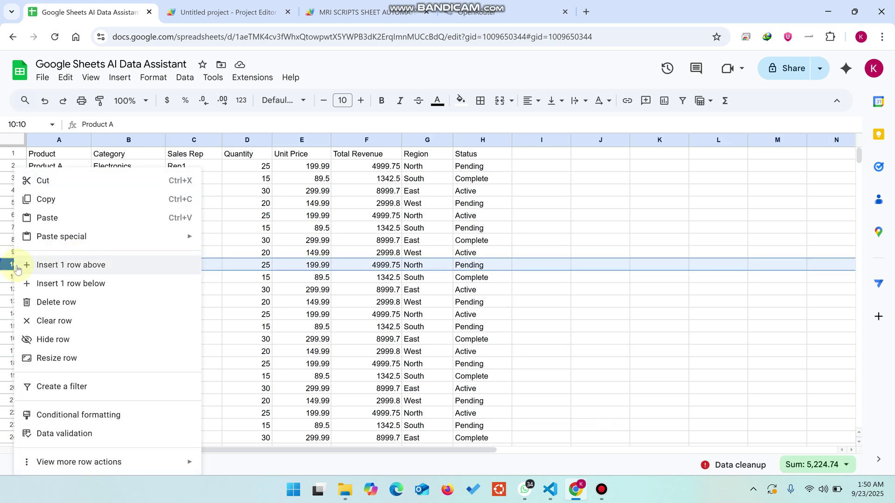
{"action": "left_click", "coordinate": [62, 303]}
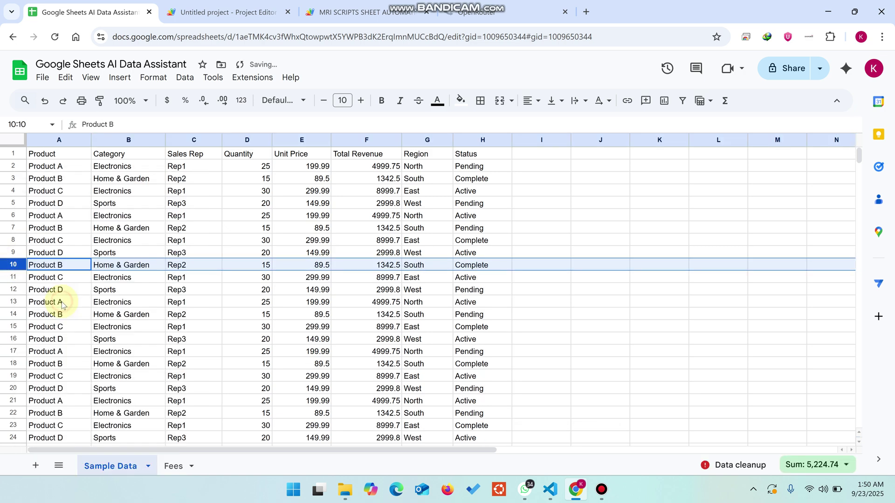
{"action": "left_click", "coordinate": [569, 315]}
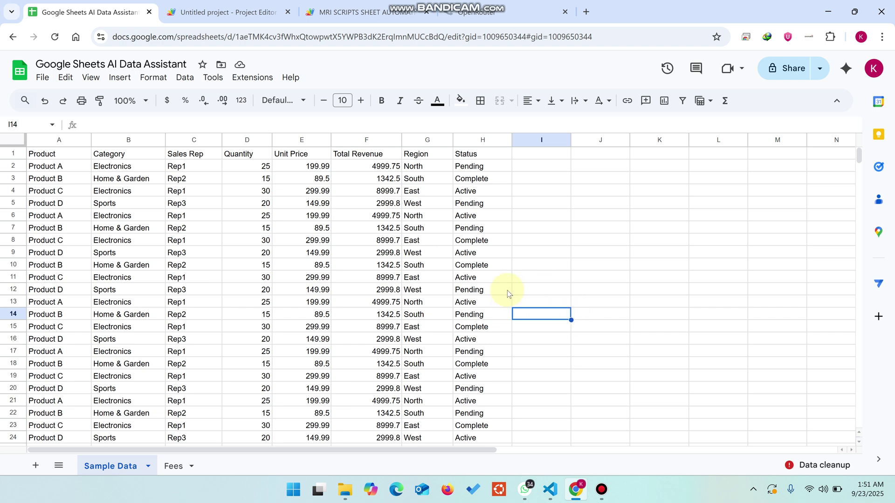
Pick Sample Data as the assistant's sheet and confirm it reports 111 rows and 8 columns.
{"action": "left_click", "coordinate": [393, 6]}
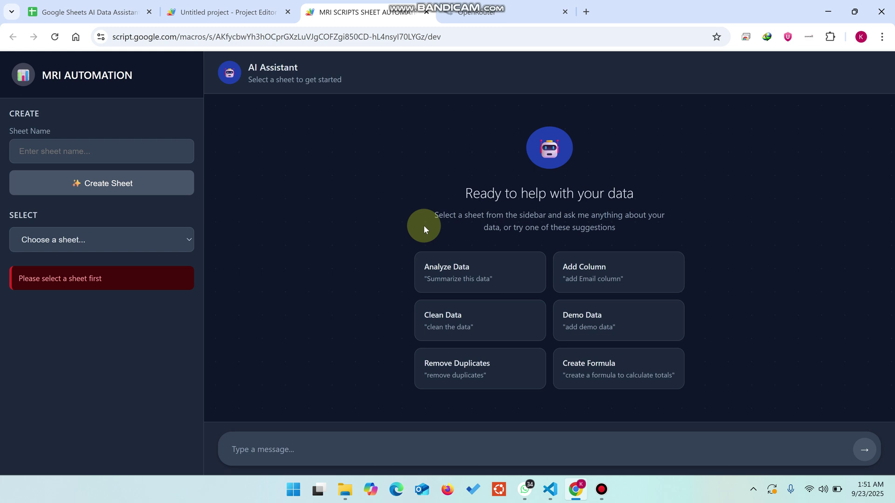
{"action": "left_click", "coordinate": [123, 238]}
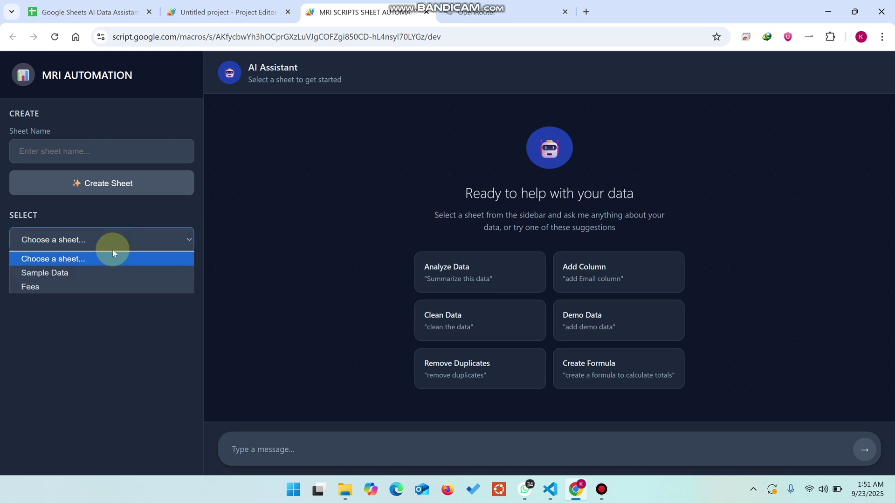
{"action": "left_click", "coordinate": [79, 272]}
{"action": "left_click", "coordinate": [82, 11]}
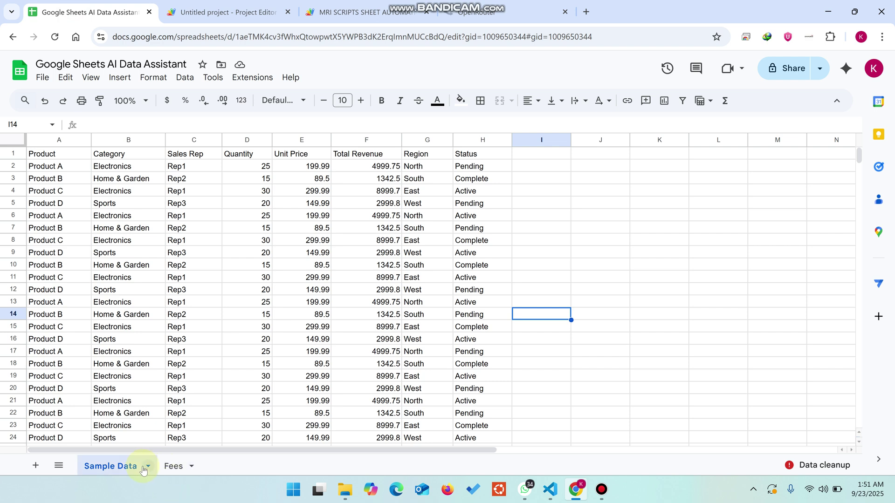
{"action": "left_click", "coordinate": [381, 10]}
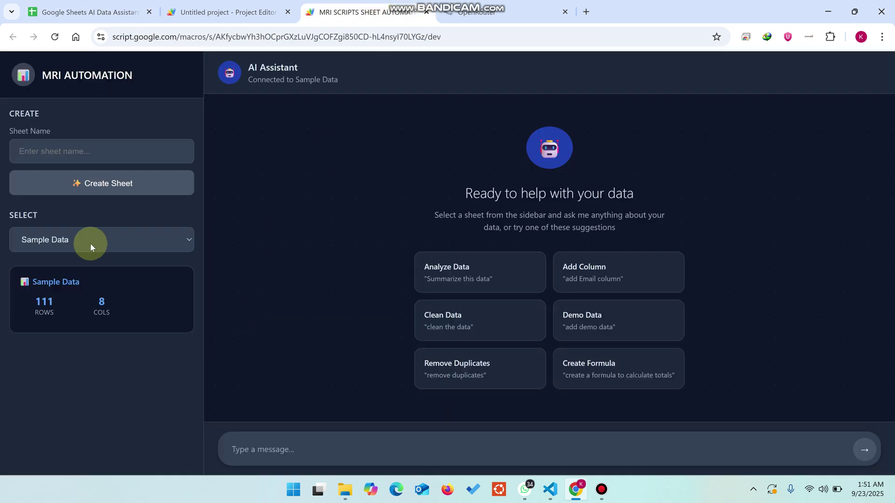
{"action": "mouse_move", "coordinate": [63, 312]}
{"action": "left_mouse_down"}
{"action": "mouse_move", "coordinate": [26, 303]}
{"action": "mouse_move", "coordinate": [57, 313]}
{"action": "left_mouse_up"}
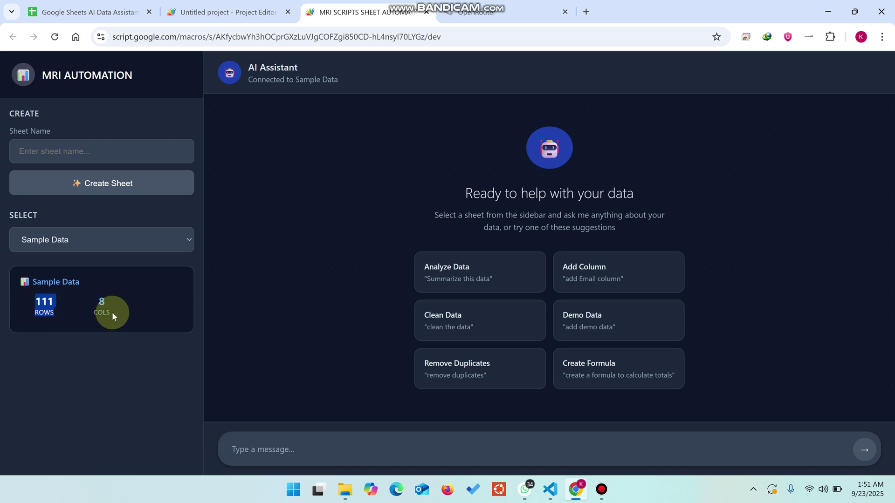
{"action": "left_click_drag", "start_coordinate": [112, 315], "coordinate": [92, 300]}
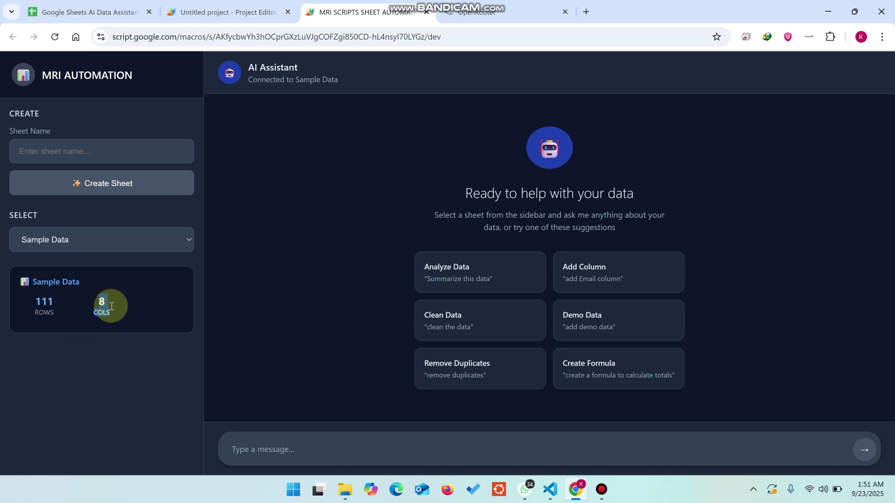
Send 'delete all the duplicate data' to the assistant, then reload the app.
{"action": "left_click", "coordinate": [273, 448]}
{"action": "type", "text": "delete "}
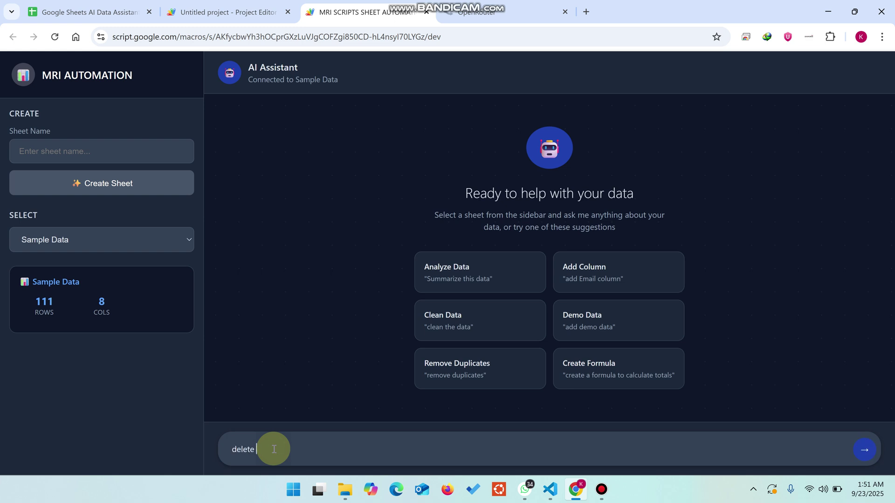
{"action": "type", "text": "all the duplicate data"}
{"action": "key", "text": "Return"}
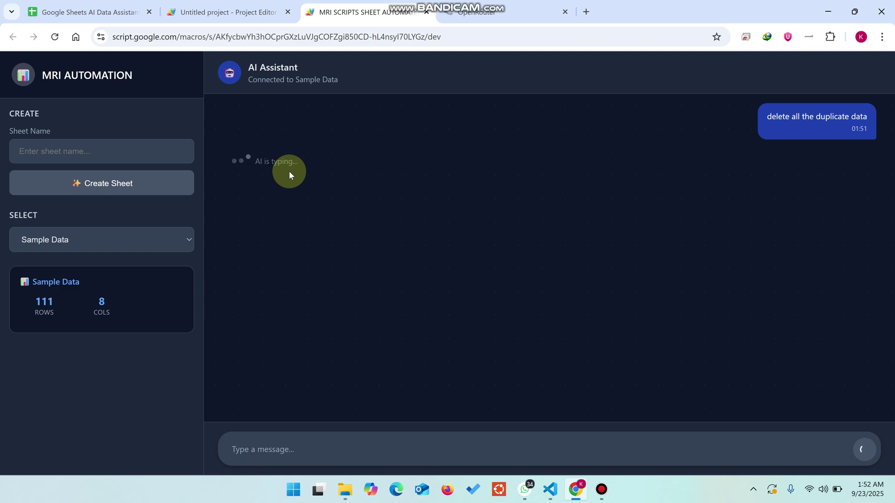
{"action": "key", "text": "F5"}
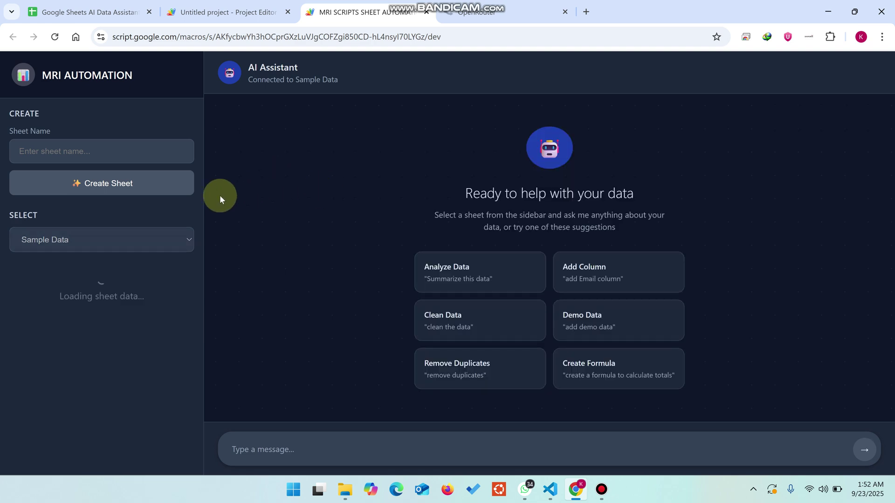
Copy Sample Data rows A2:H9 and paste them into A10:H17 as duplicates.
{"action": "left_click", "coordinate": [86, 14]}
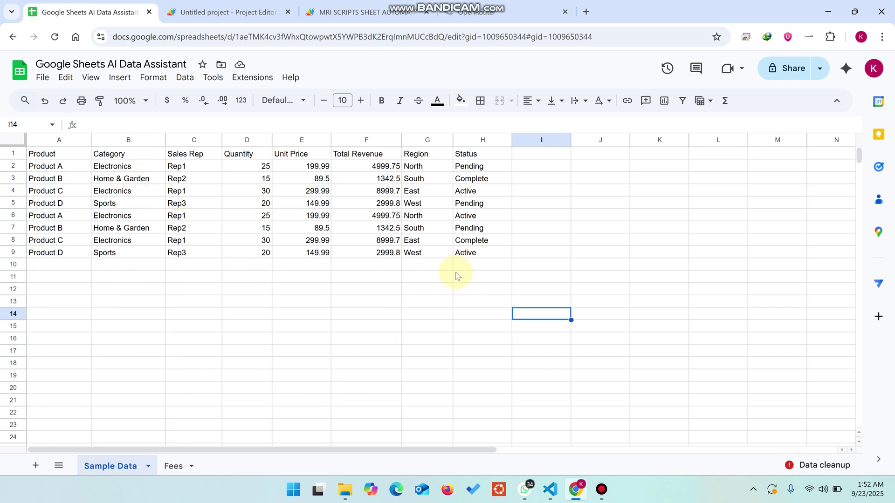
{"action": "left_click_drag", "start_coordinate": [487, 254], "coordinate": [480, 240]}
{"action": "left_click_drag", "start_coordinate": [339, 196], "coordinate": [59, 167]}
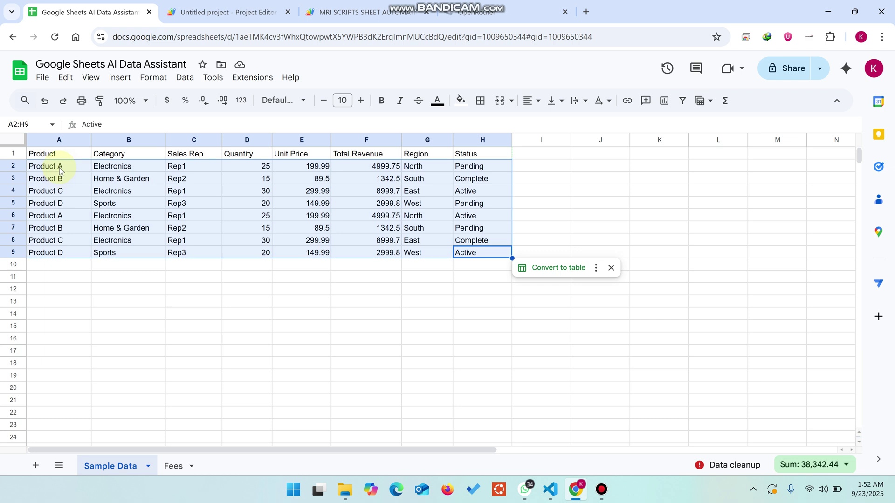
{"action": "key", "text": "ctrl+c"}
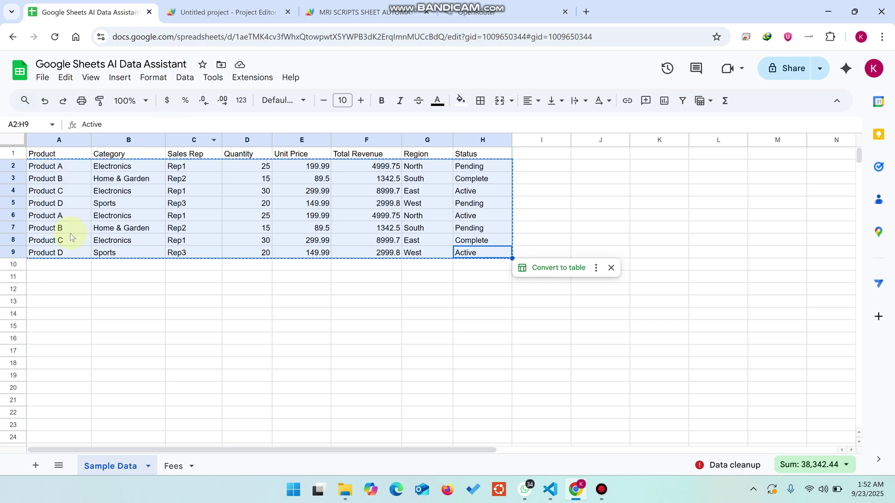
{"action": "left_click", "coordinate": [42, 263]}
{"action": "key", "text": "ctrl+v"}
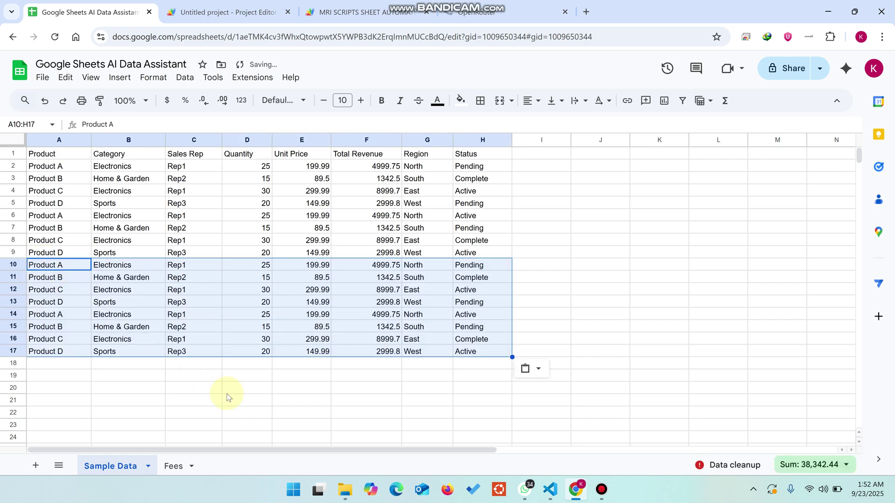
{"action": "left_click", "coordinate": [242, 402]}
{"action": "key", "text": "ctrl+Tab"}
{"action": "key", "text": "ctrl+Tab"}
{"action": "left_click", "coordinate": [281, 450]}
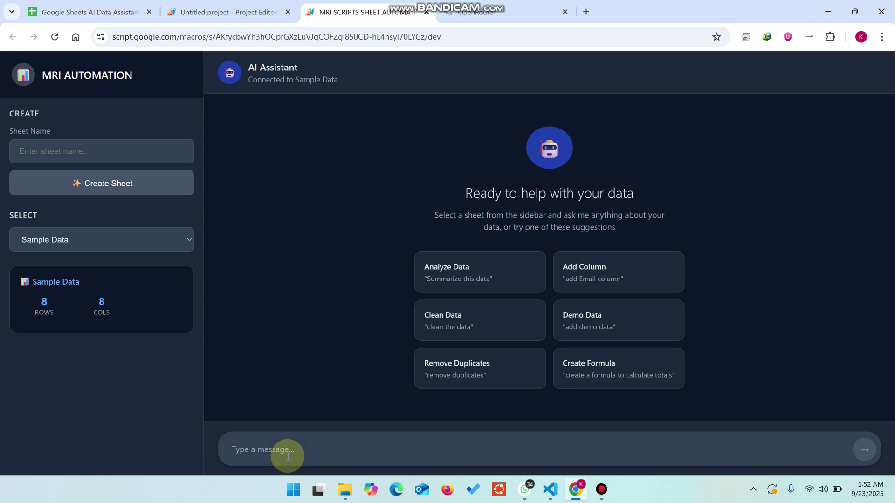
Send 'delete all the duplicate data' and read the removeDuplicates reply with its COUNTIF check.
{"action": "type", "text": "d"}
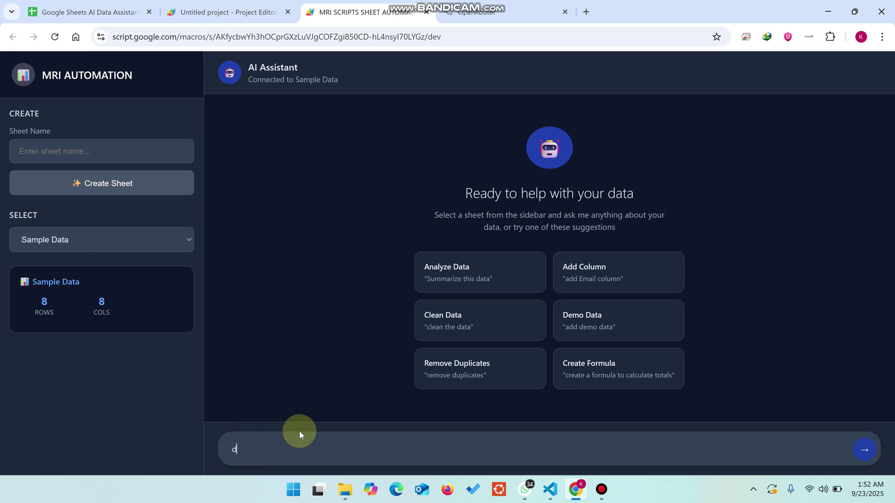
{"action": "type", "text": "elete all the duplicate data"}
{"action": "key", "text": "Return"}
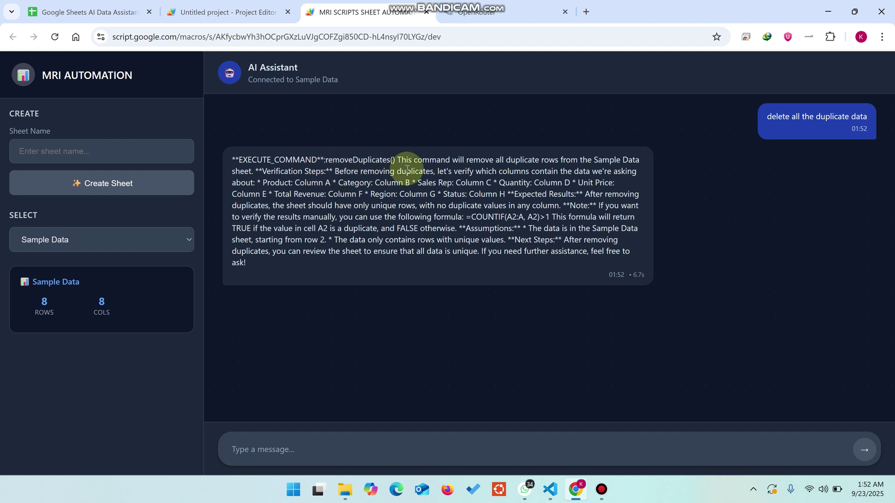
Write the request 'delete all the duplicate data from my sheet' in the chat box.
{"action": "left_click", "coordinate": [276, 454]}
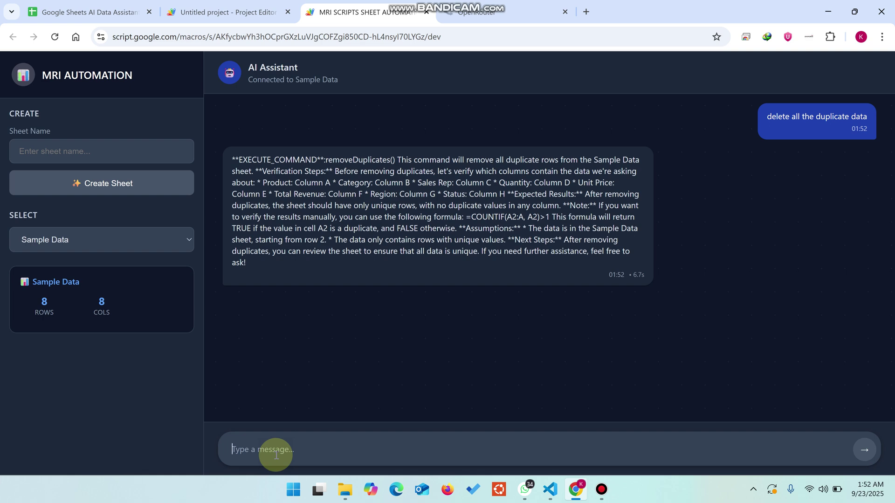
{"action": "type", "text": "delete all"}
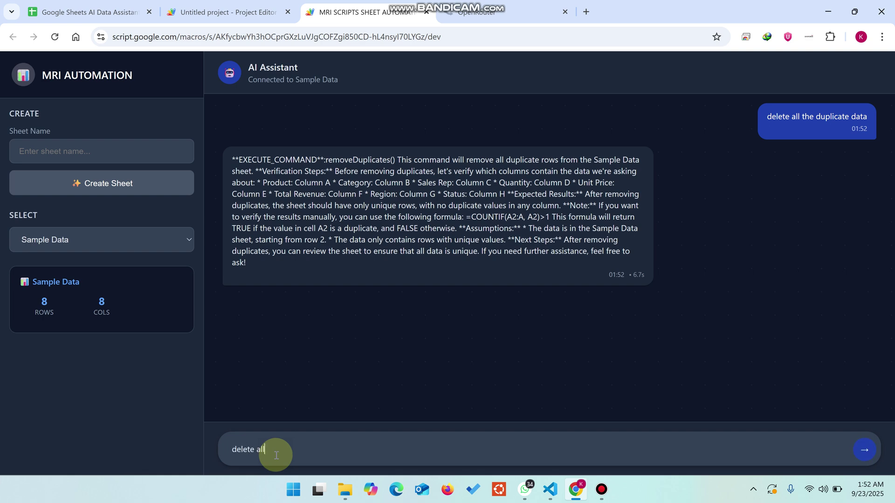
{"action": "type", "text": " the duplicate data from my sheet"}
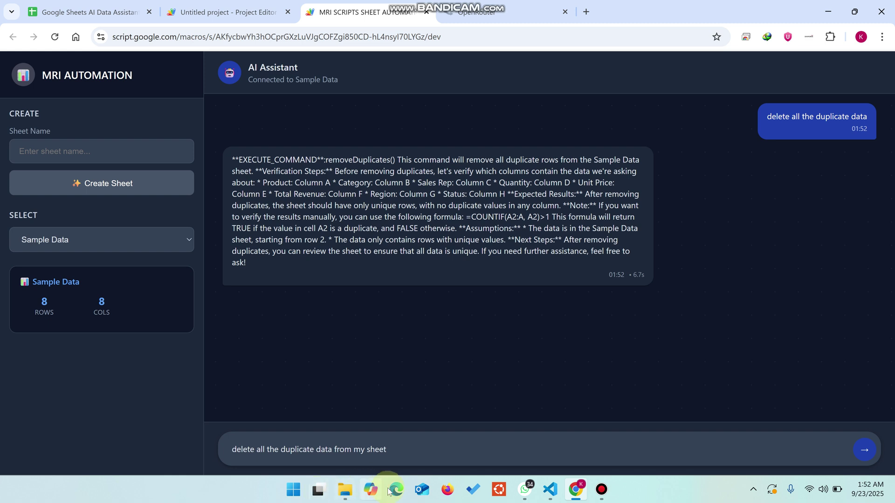
{"action": "double_click", "coordinate": [391, 445]}
{"action": "left_click_drag", "start_coordinate": [282, 451], "coordinate": [222, 457]}
Reconnect the assistant to Sample Data, which now reports 16 rows.
{"action": "left_click", "coordinate": [92, 244]}
{"action": "left_click", "coordinate": [79, 284]}
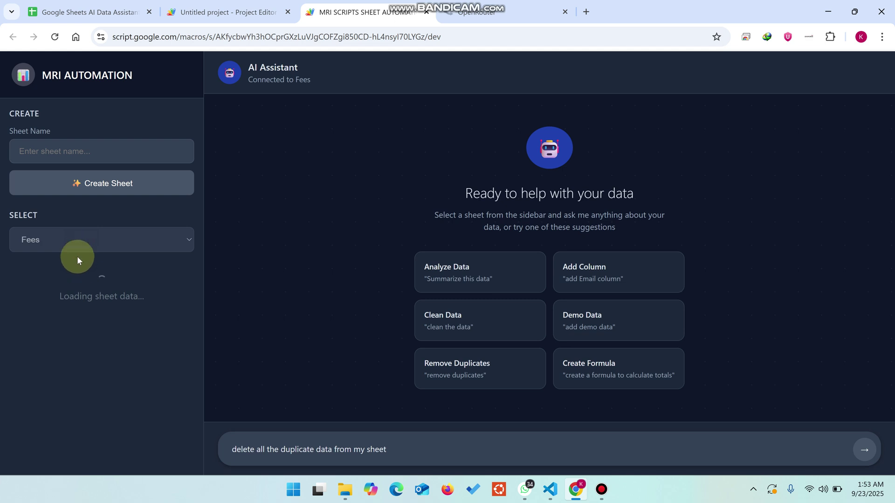
{"action": "left_click", "coordinate": [98, 247]}
{"action": "left_click", "coordinate": [89, 272]}
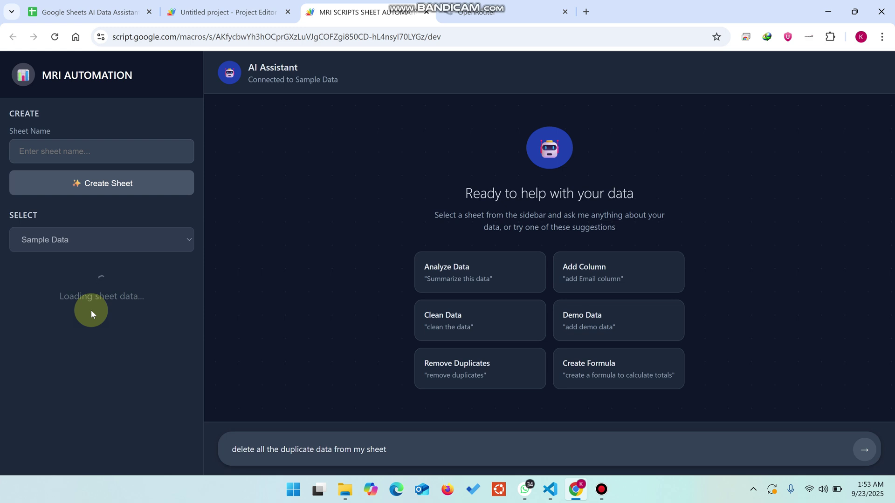
{"action": "triple_click", "coordinate": [54, 312]}
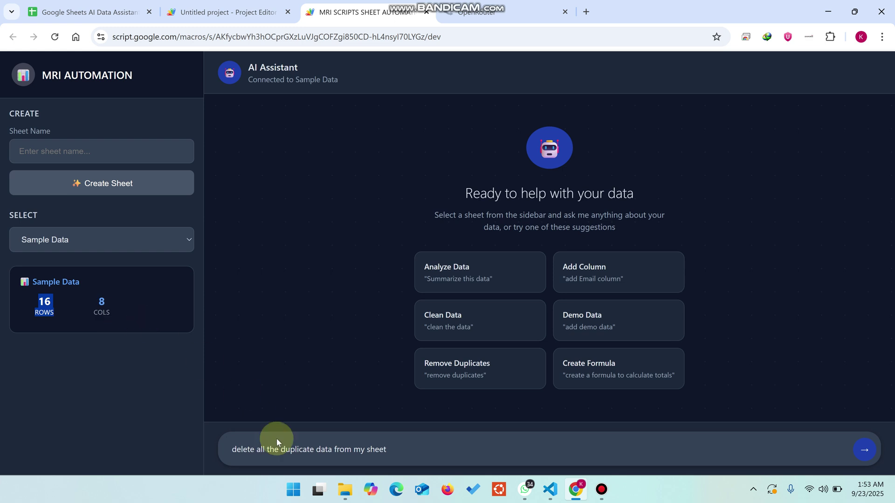
Resend the duplicate-removal request and confirm the sheet is back to eight rows.
{"action": "left_click_drag", "start_coordinate": [398, 450], "coordinate": [219, 455]}
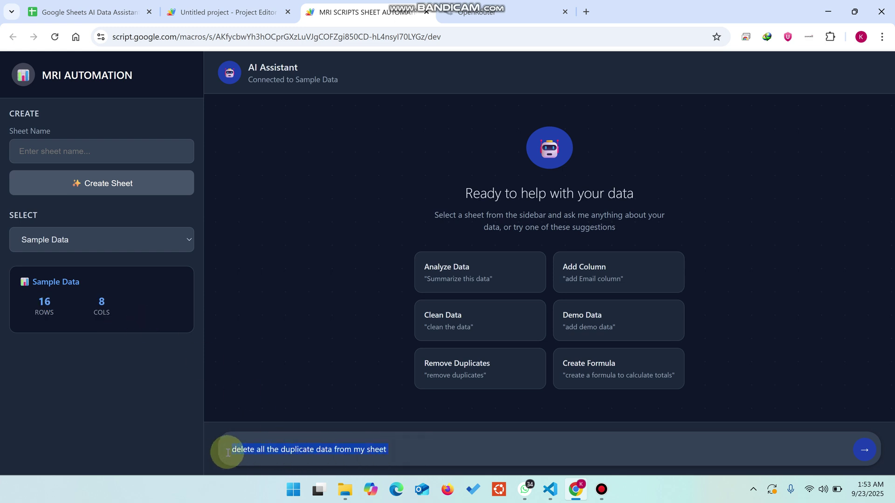
{"action": "key", "text": "Return"}
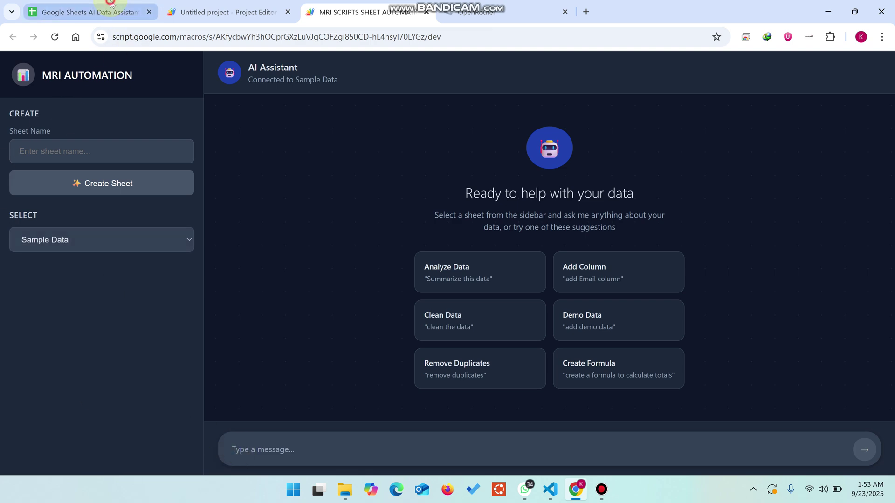
{"action": "left_click", "coordinate": [89, 11]}
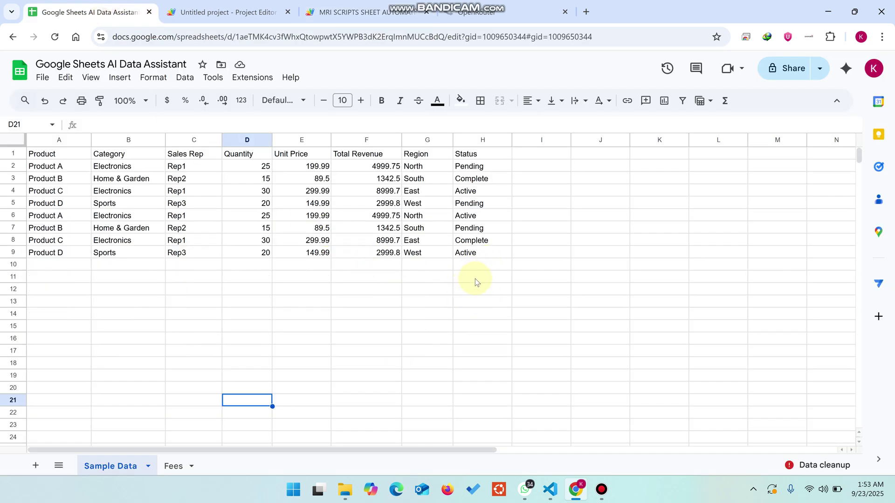
Ask the assistant how many rows have Pending and Complete status.
{"action": "left_click", "coordinate": [396, 11]}
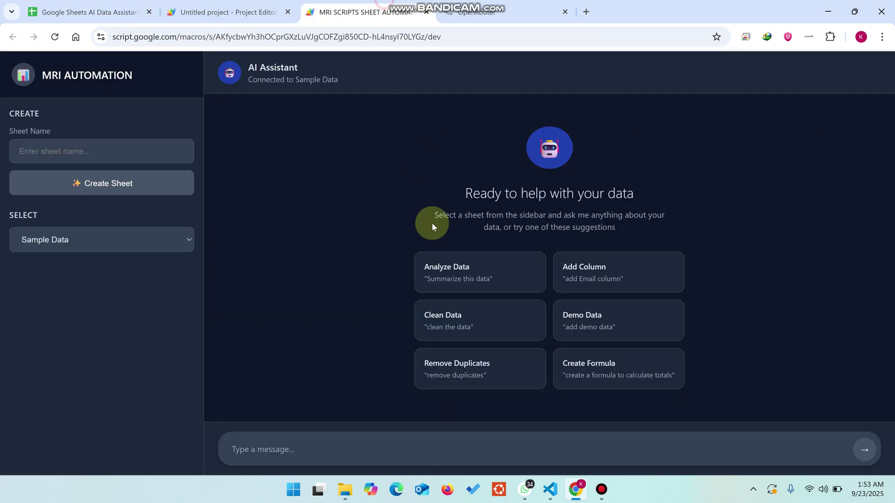
{"action": "left_click", "coordinate": [337, 441]}
{"action": "type", "text": "we need to calculate the pendi"}
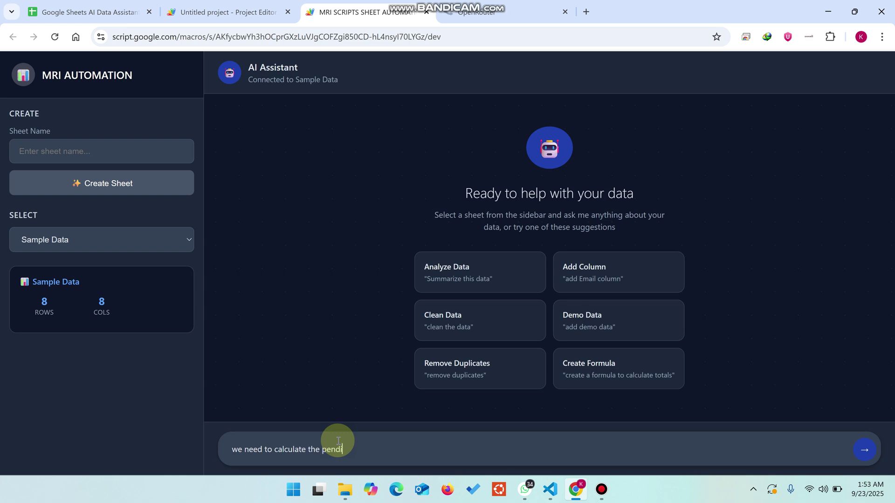
{"action": "type", "text": "nd complete status how much"}
{"action": "key", "text": "Return"}
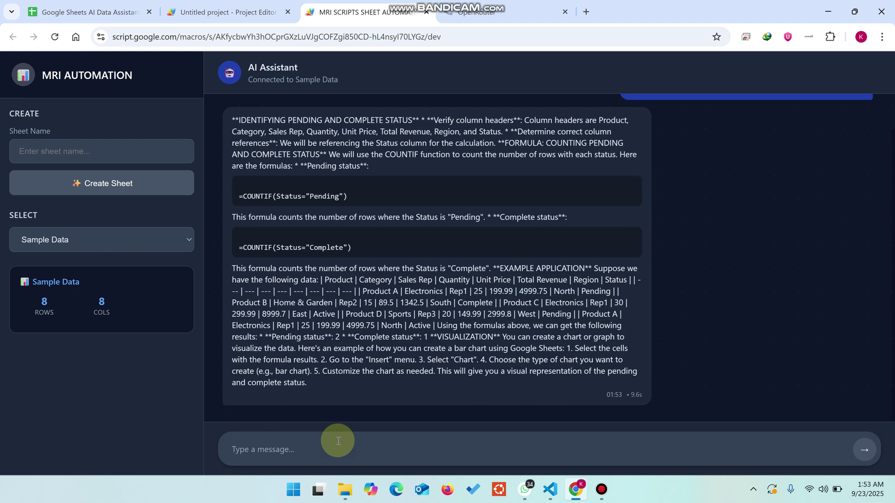
Review the COUNTIF reply and start a follow-up saying the status is in column H.
{"action": "scroll", "coordinate": [342, 243], "scroll_direction": "up", "scroll_amount": 1}
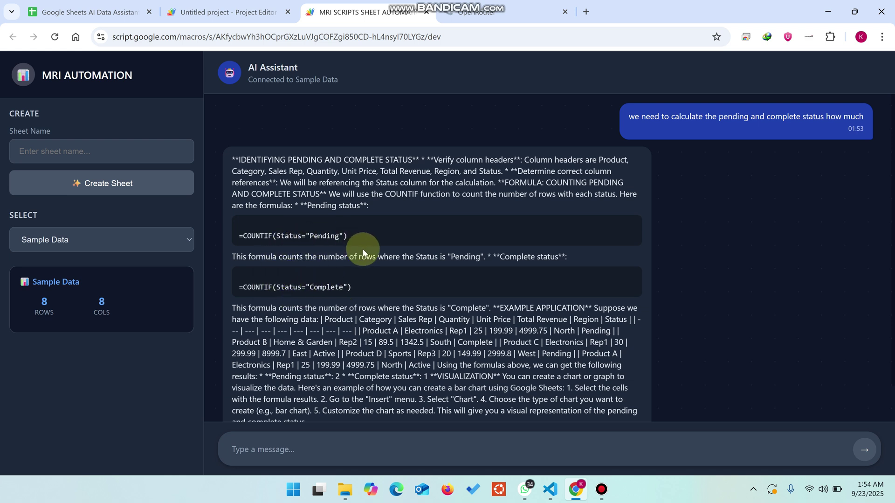
{"action": "scroll", "coordinate": [358, 251], "scroll_direction": "down", "scroll_amount": 1}
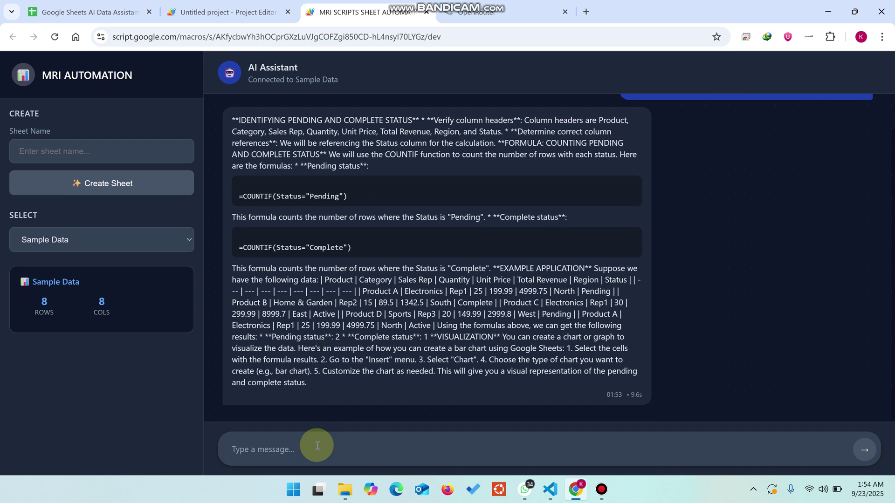
{"action": "left_click", "coordinate": [317, 445]}
{"action": "type", "text": "status col i"}
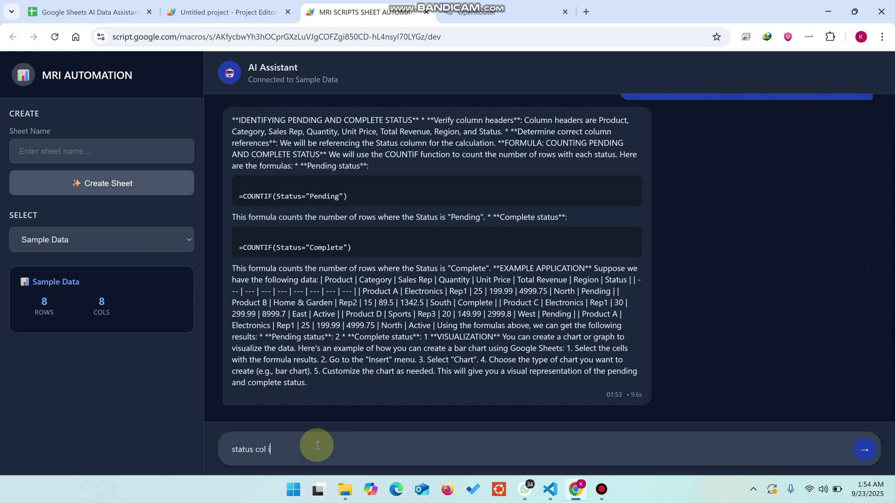
{"action": "type", "text": "n the H col so need a formaula to calciuulate the "}
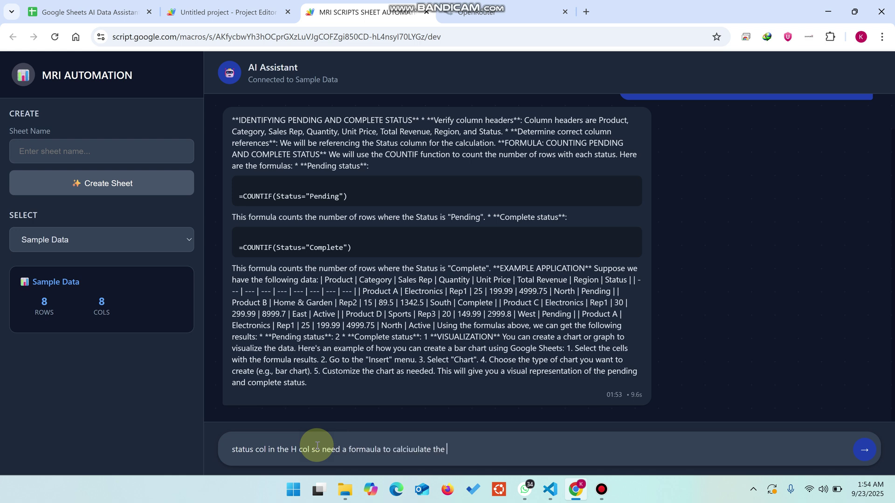
{"action": "type", "text": "pending and complete both combine"}
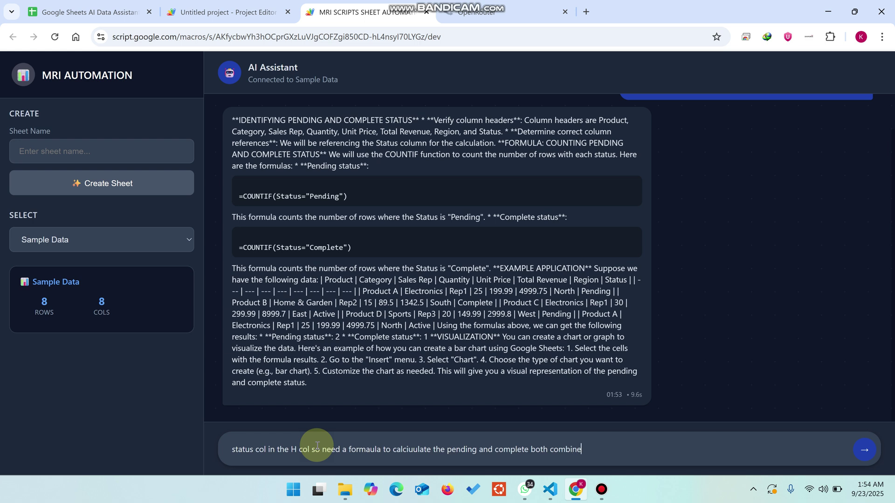
Send the column H clarification and highlight COUNTIF(H:H, "Pending") in the combined formula reply.
{"action": "key", "text": "Return"}
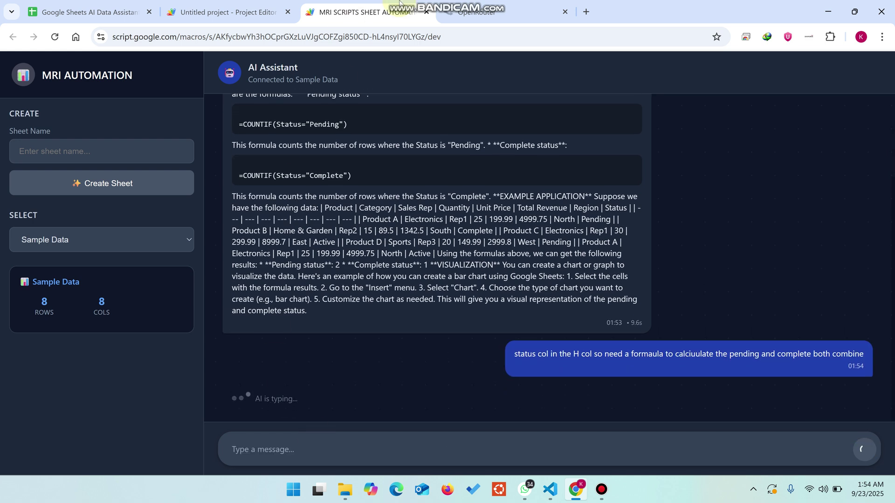
{"action": "left_click", "coordinate": [481, 286]}
{"action": "left_click", "coordinate": [567, 350]}
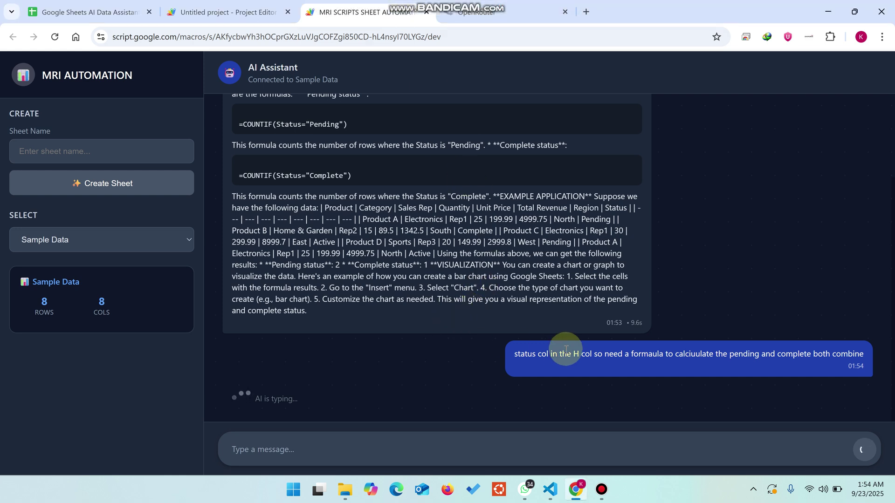
{"action": "double_click", "coordinate": [631, 323]}
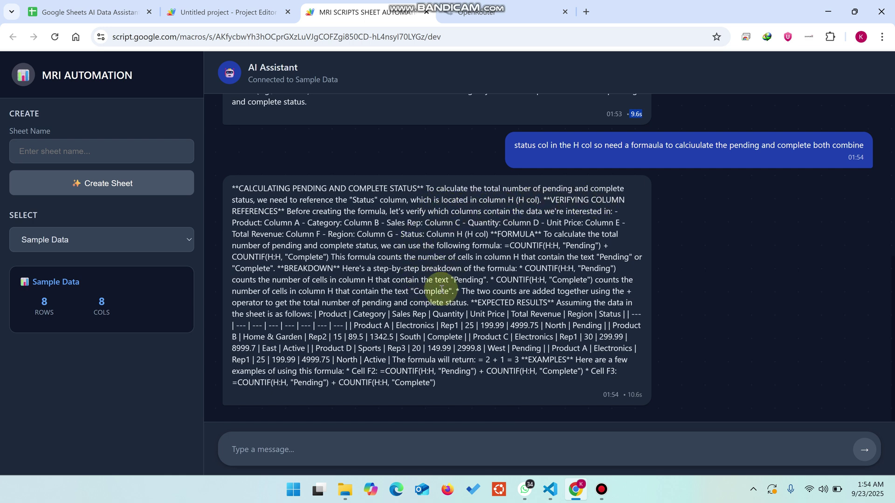
{"action": "left_click", "coordinate": [622, 272]}
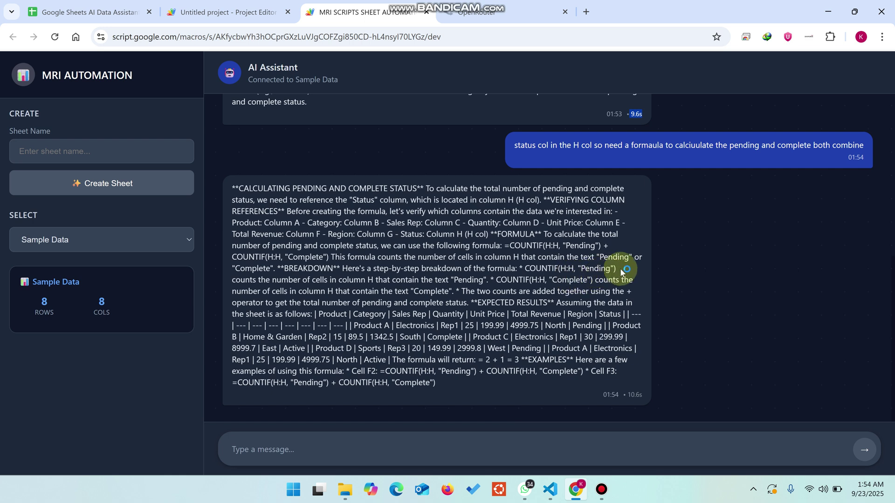
{"action": "left_click_drag", "start_coordinate": [622, 272], "coordinate": [526, 271]}
Enter =COUNTIF(H:H, "Pending") in cell I3, which returns 3.
{"action": "key", "text": "ctrl+1"}
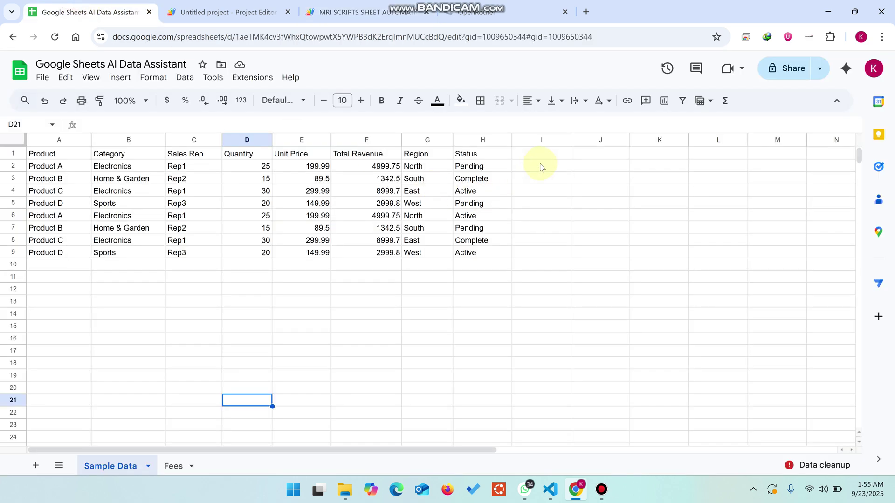
{"action": "left_click", "coordinate": [543, 178]}
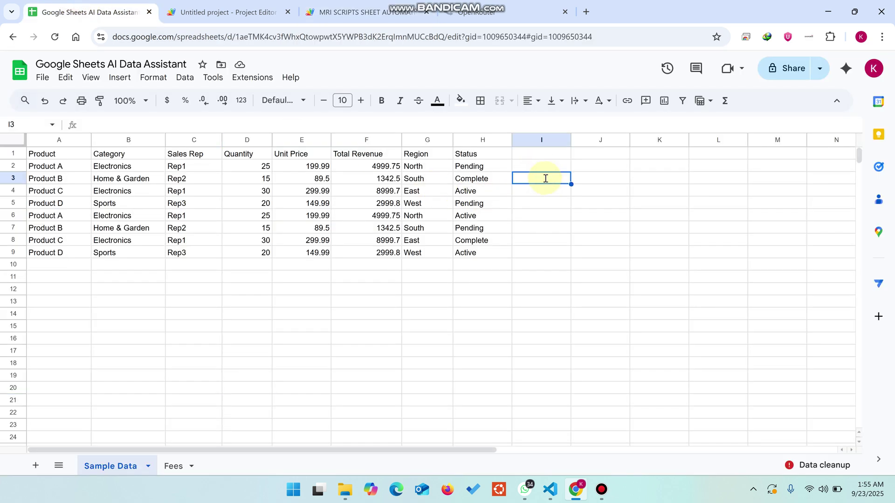
{"action": "type", "text": "=COUNTIF(H:H, \"Pending\")"}
{"action": "left_click", "coordinate": [548, 236]}
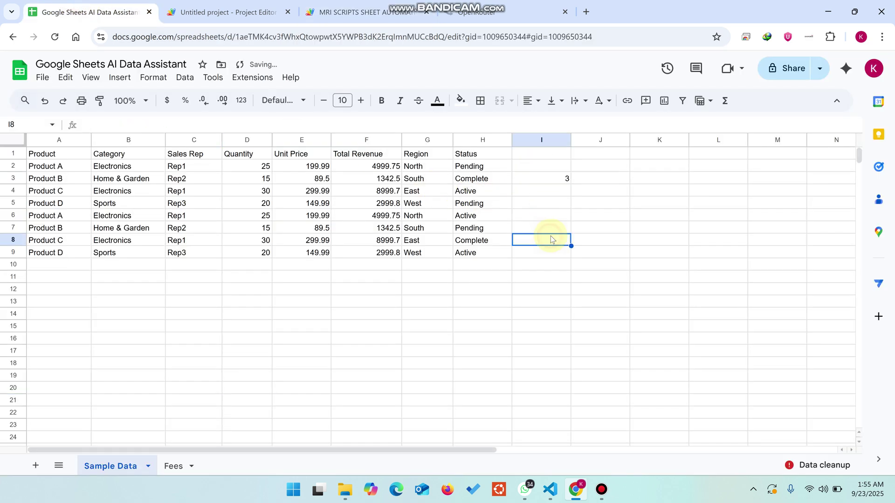
Change H3 to Pending so the I3 count rises to 4, then return to MRI Automation.
{"action": "left_click", "coordinate": [566, 182]}
{"action": "left_click", "coordinate": [562, 227]}
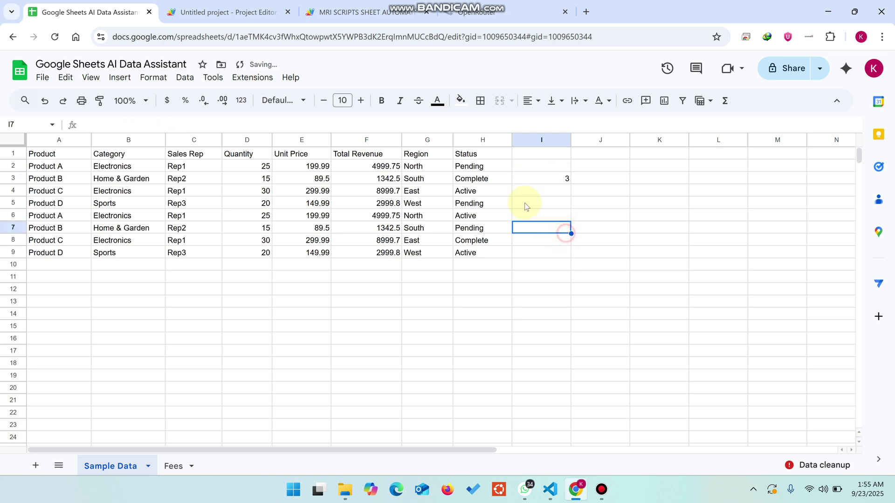
{"action": "left_click", "coordinate": [481, 170]}
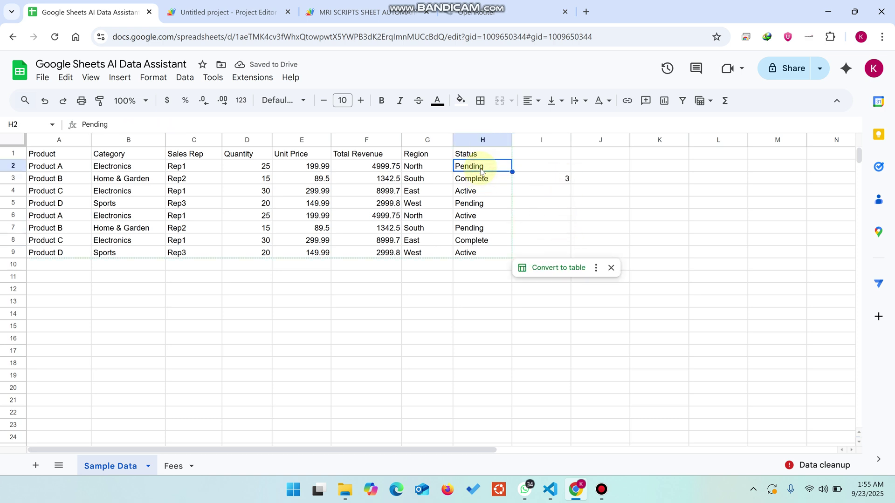
{"action": "left_click", "coordinate": [485, 183]}
{"action": "type", "text": "Pending"}
{"action": "left_click", "coordinate": [554, 249]}
{"action": "left_click", "coordinate": [475, 11]}
{"action": "left_click", "coordinate": [347, 4]}
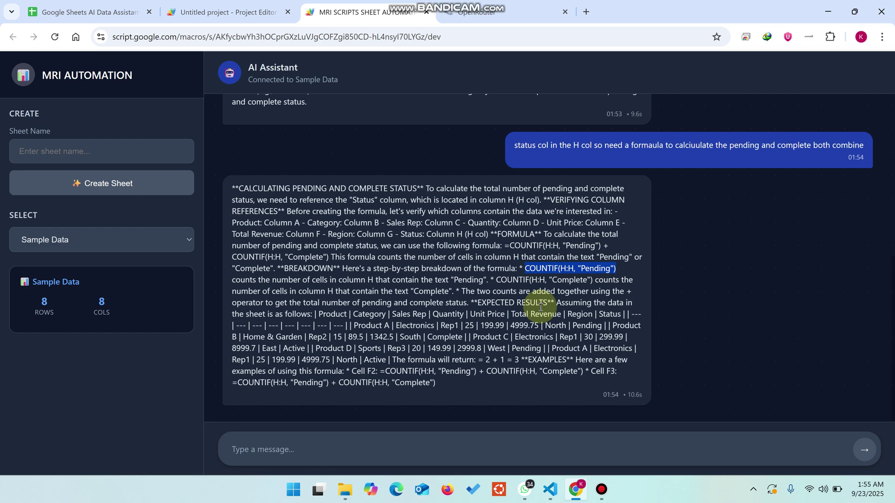
{"action": "scroll", "coordinate": [541, 307], "scroll_direction": "up", "scroll_amount": 7}
Create a new sheet named Ramiz from MRI Automation.
{"action": "left_click", "coordinate": [90, 154]}
{"action": "type", "text": "Ramiz"}
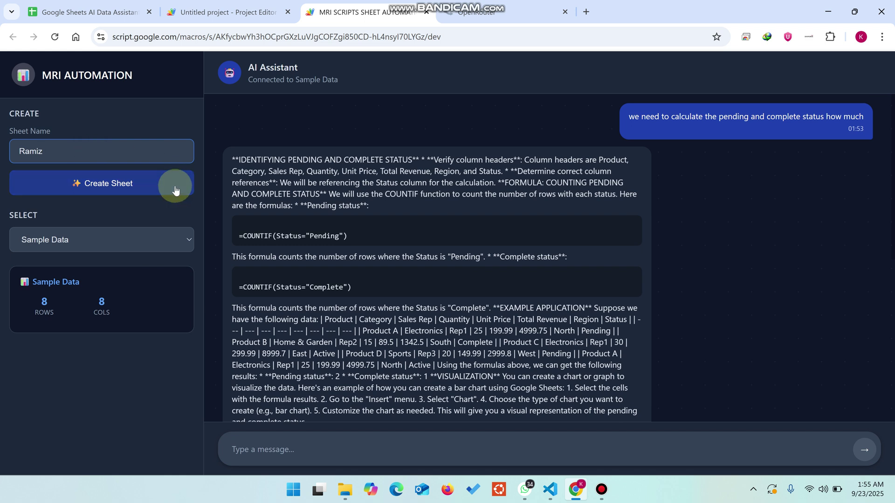
{"action": "left_click", "coordinate": [161, 182]}
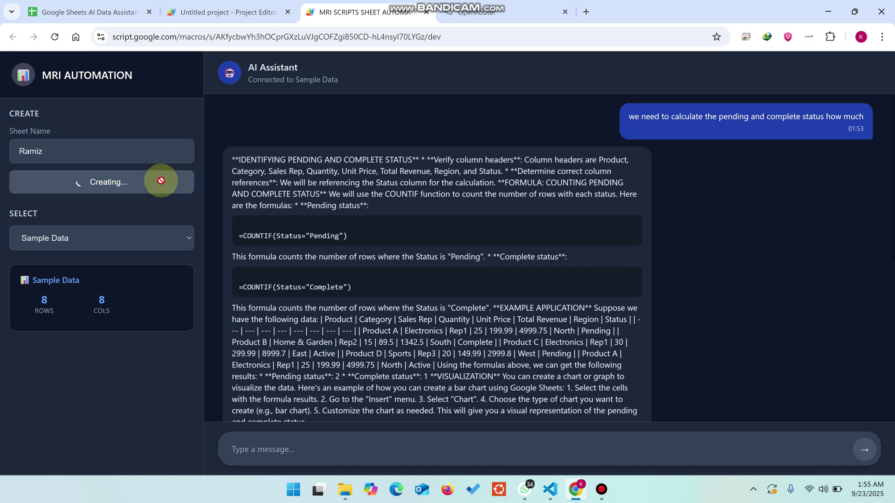
Inspect the Ramiz sheet's five-item Item table, then return to the assistant.
{"action": "left_click", "coordinate": [84, 11]}
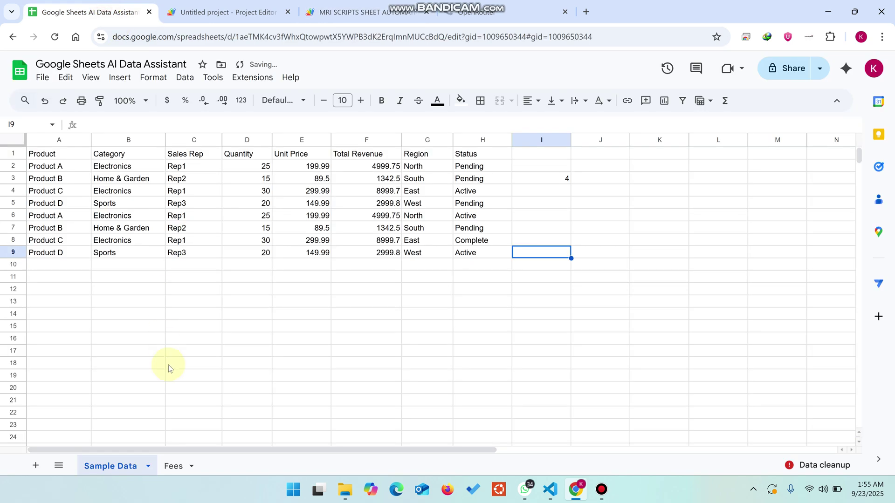
{"action": "left_click", "coordinate": [177, 466]}
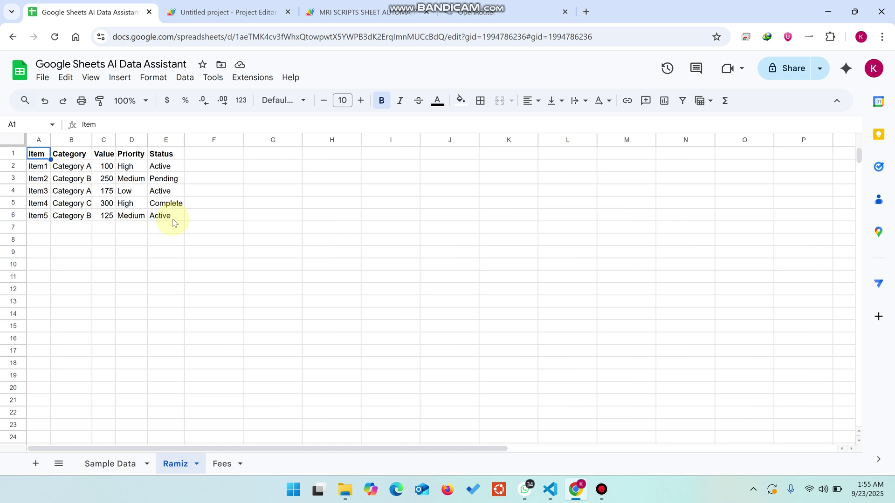
{"action": "left_click", "coordinate": [432, 7]}
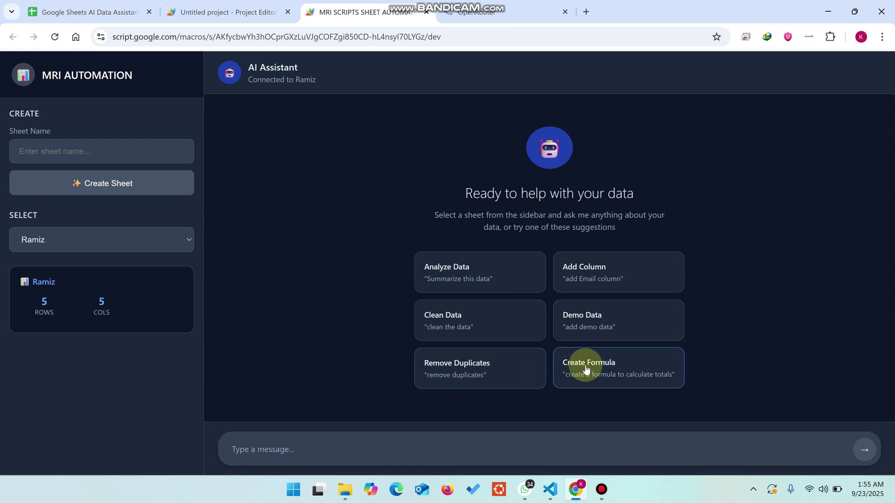
Send 'Summarize this data' from the Analyze Data suggestion to get a summary of the five-item Ramiz sheet.
{"action": "left_click", "coordinate": [475, 271]}
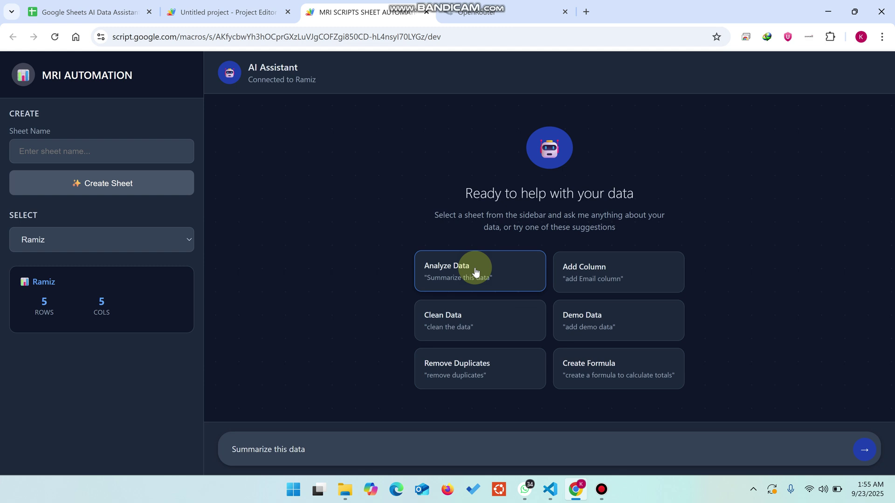
{"action": "left_click", "coordinate": [864, 450]}
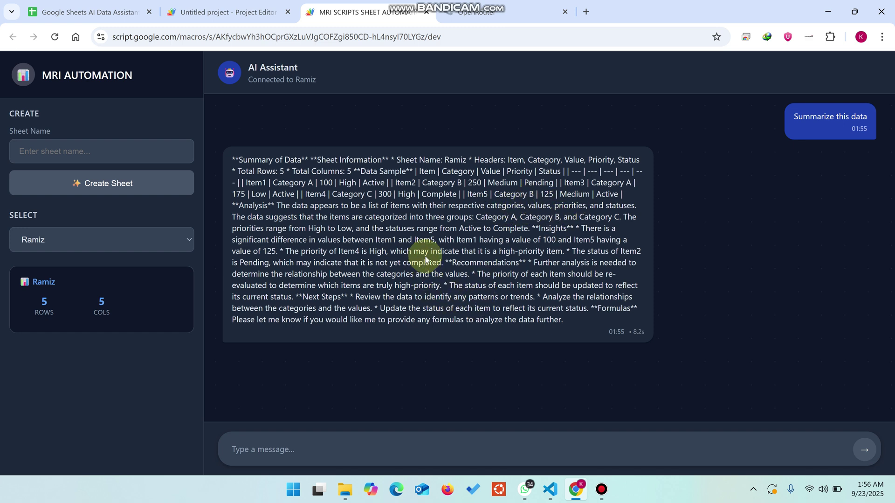
Load the OpenRouter home page in a fresh tab, replacing the old OpenRouter page.
{"action": "left_click", "coordinate": [586, 12]}
{"action": "left_click", "coordinate": [564, 11]}
{"action": "left_click", "coordinate": [427, 31]}
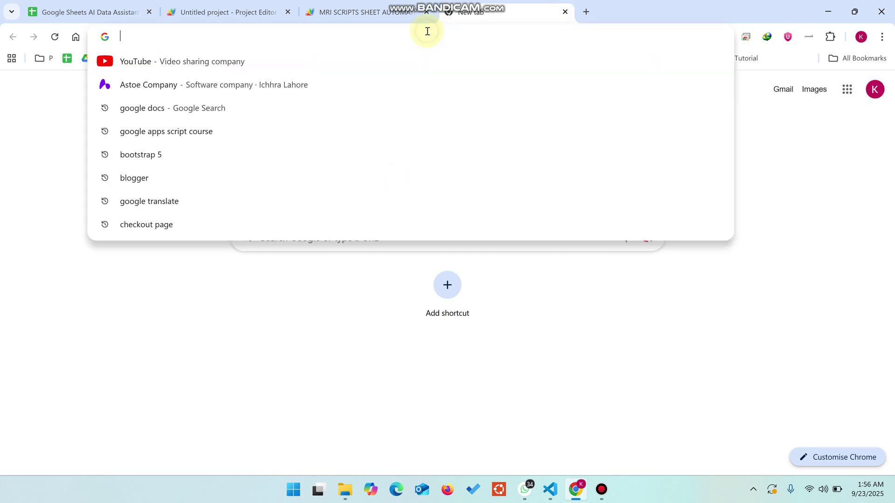
{"action": "type", "text": "open"}
{"action": "key", "text": "Return"}
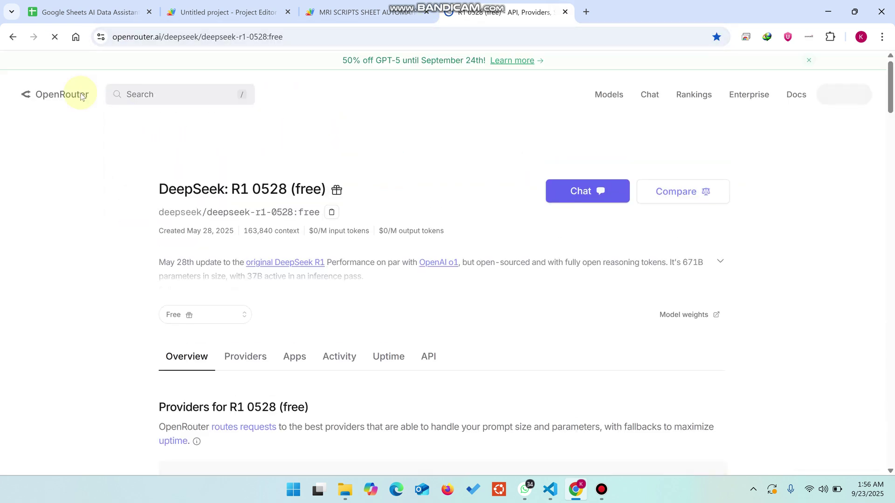
{"action": "left_click", "coordinate": [52, 99]}
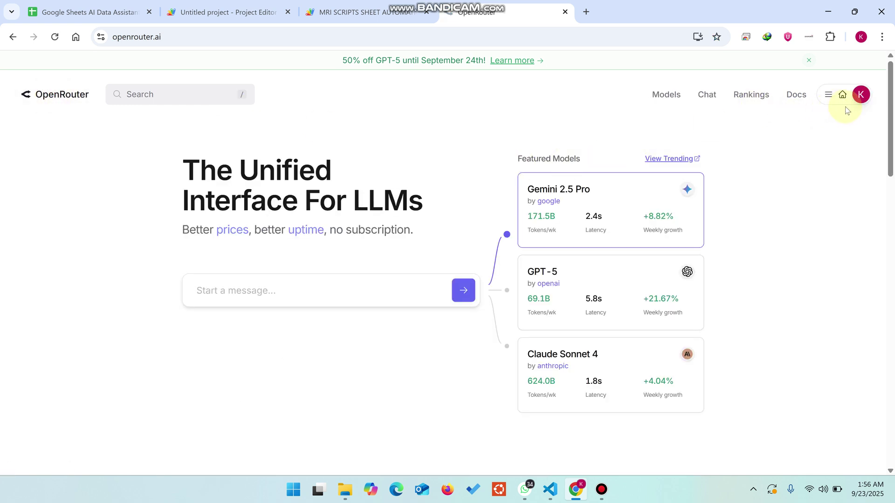
{"action": "left_click", "coordinate": [859, 95]}
{"action": "left_click", "coordinate": [757, 130]}
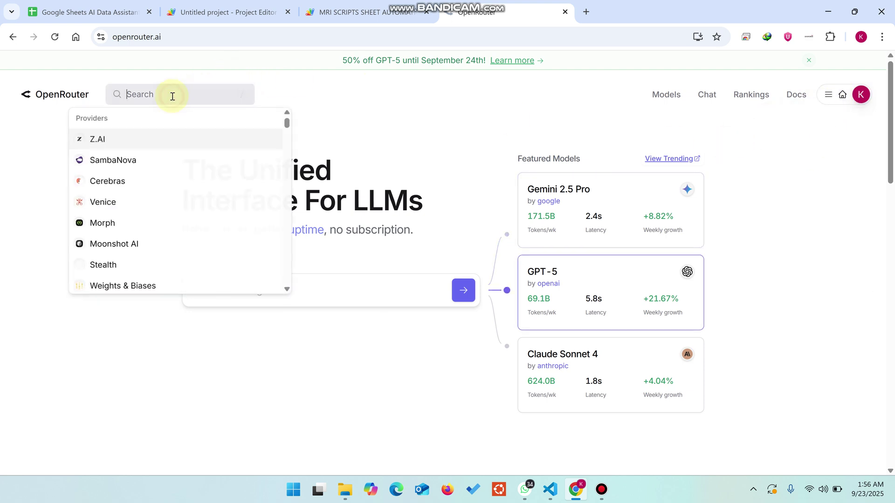
Search OpenRouter for 'free' and open the OpenAI: gpt-oss-120b (free) model page.
{"action": "type", "text": "free"}
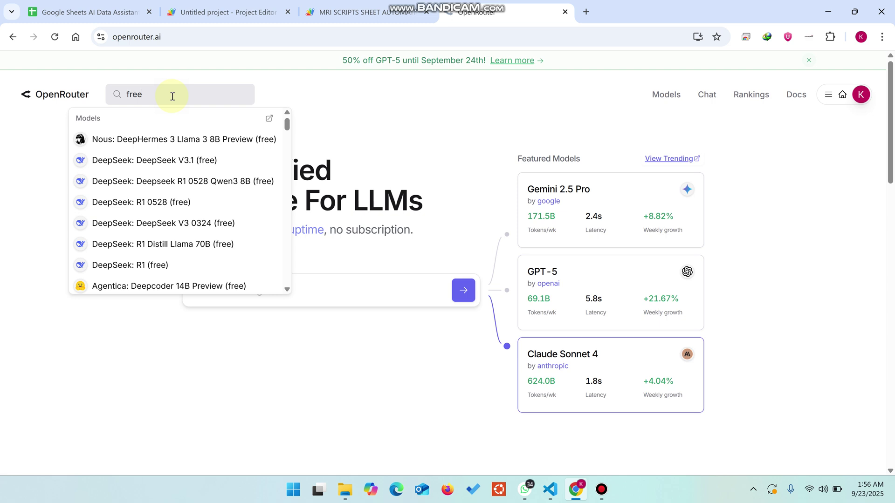
{"action": "scroll", "coordinate": [188, 172], "scroll_direction": "down", "scroll_amount": 5}
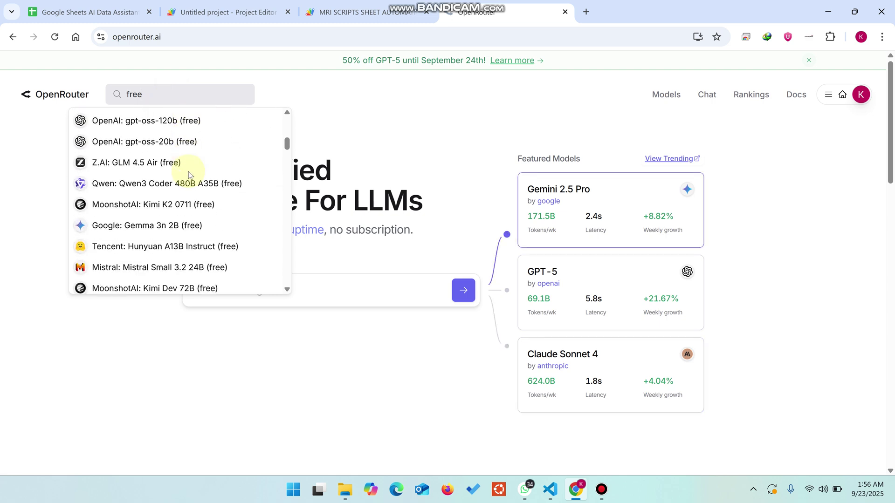
{"action": "scroll", "coordinate": [166, 160], "scroll_direction": "up", "scroll_amount": 1}
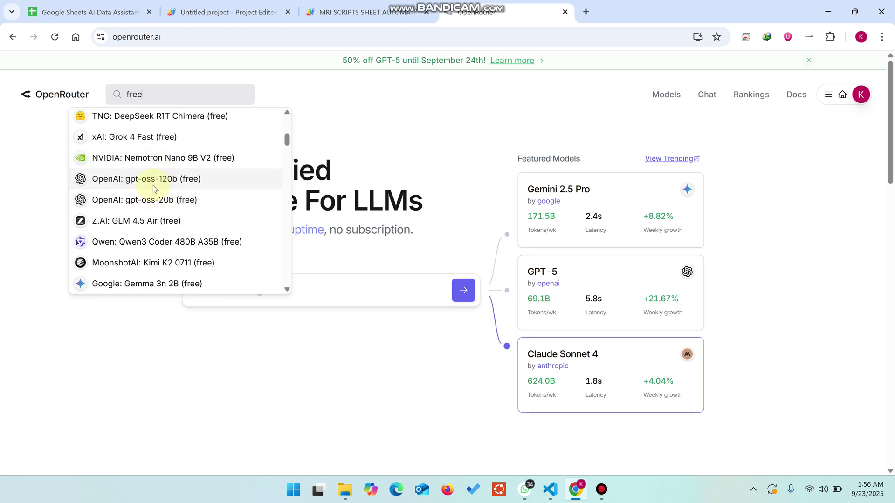
{"action": "left_click", "coordinate": [154, 187]}
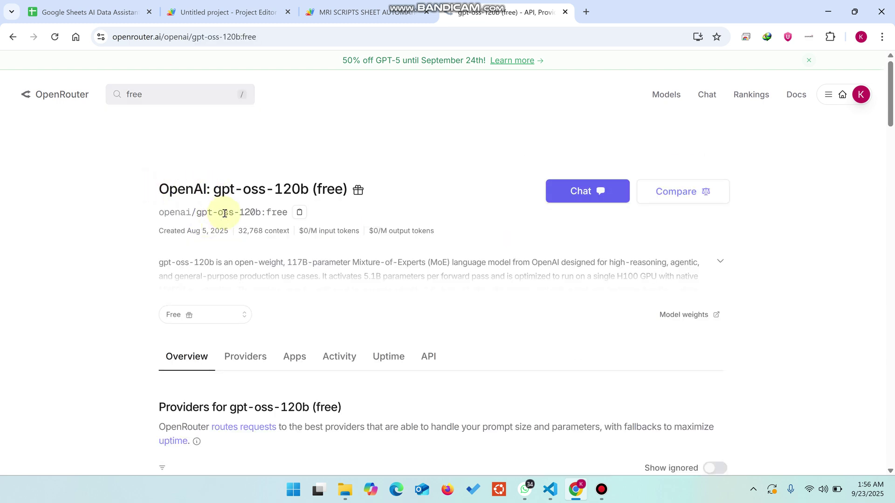
{"action": "scroll", "coordinate": [301, 209], "scroll_direction": "down", "scroll_amount": 4}
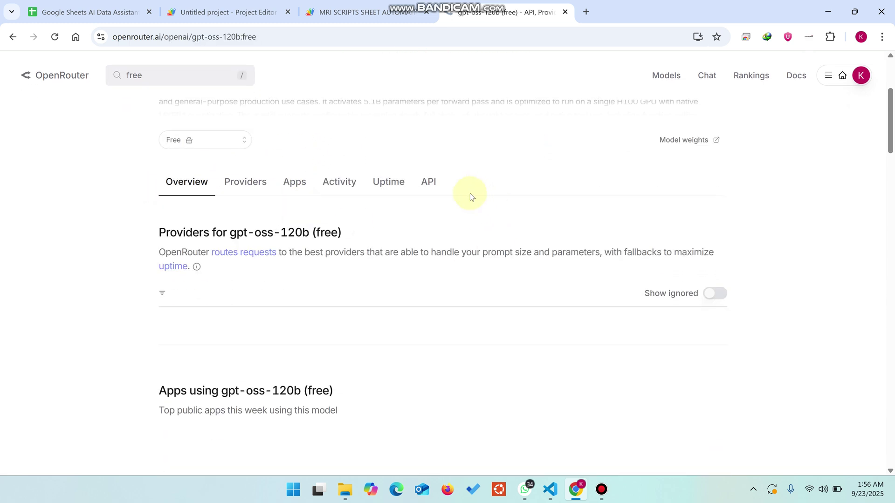
{"action": "scroll", "coordinate": [417, 234], "scroll_direction": "up", "scroll_amount": 4}
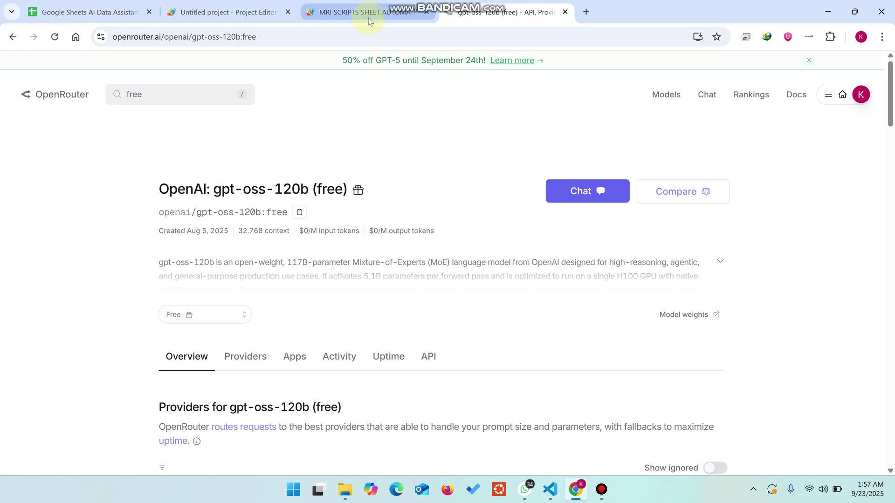
Switch back to the MRI SCRIPTS SHEET AUTOMATION chat and close the gpt-oss-120b tab.
{"action": "left_click", "coordinate": [419, 13]}
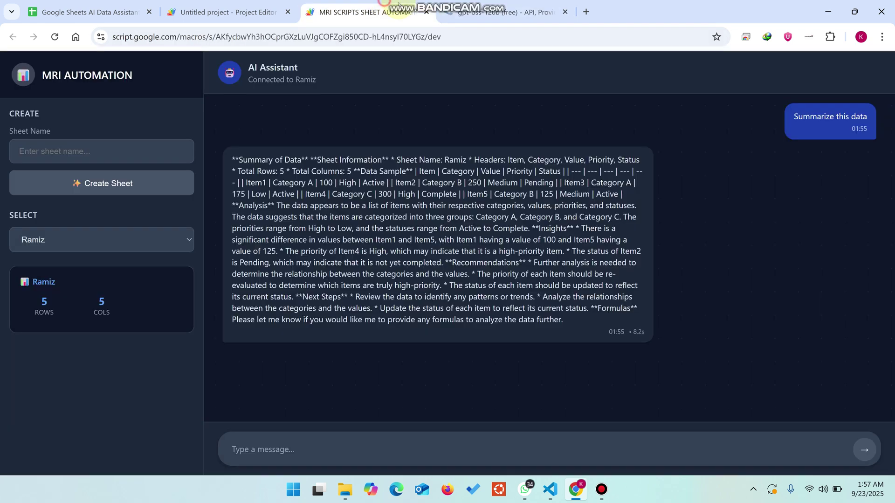
{"action": "left_click", "coordinate": [565, 12]}
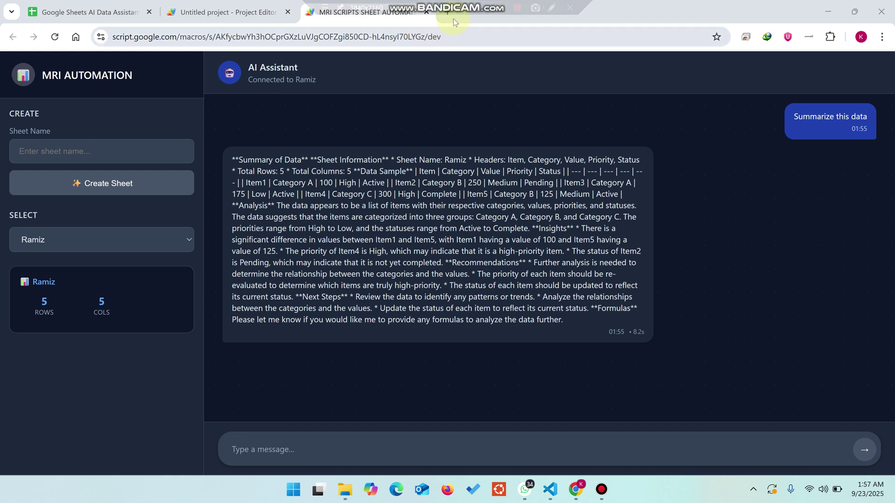
In a new tab outside full screen, go to the tutorial YouTube channel via 'you' and show its Videos list.
{"action": "left_click", "coordinate": [446, 13]}
{"action": "type", "text": "a"}
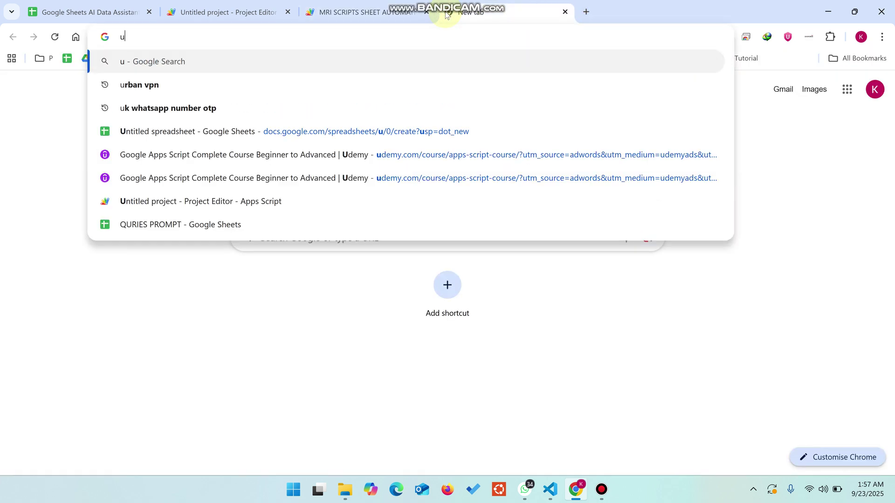
{"action": "key", "text": "F11"}
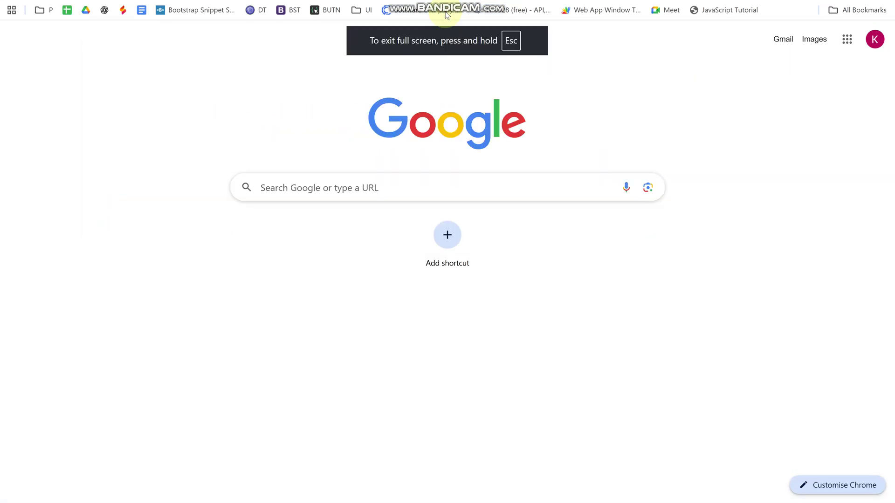
{"action": "key", "text": "F11"}
{"action": "left_click", "coordinate": [158, 34]}
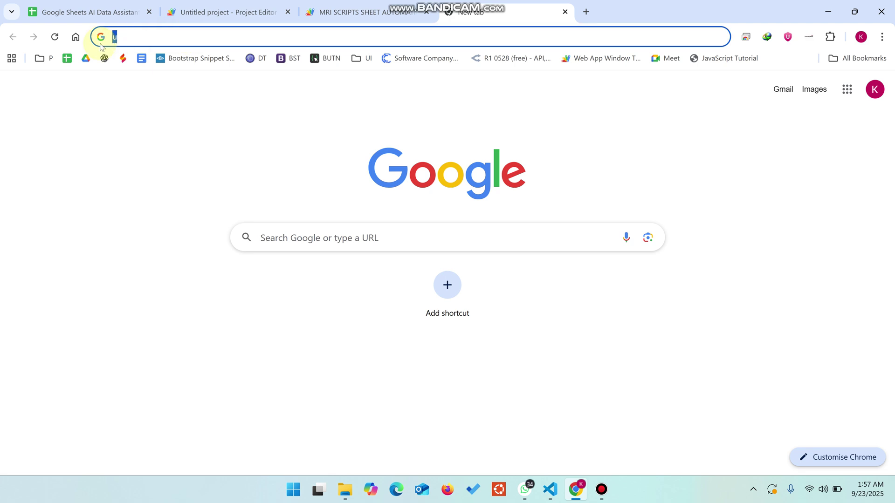
{"action": "type", "text": "youtube.com/@rameezimdad"}
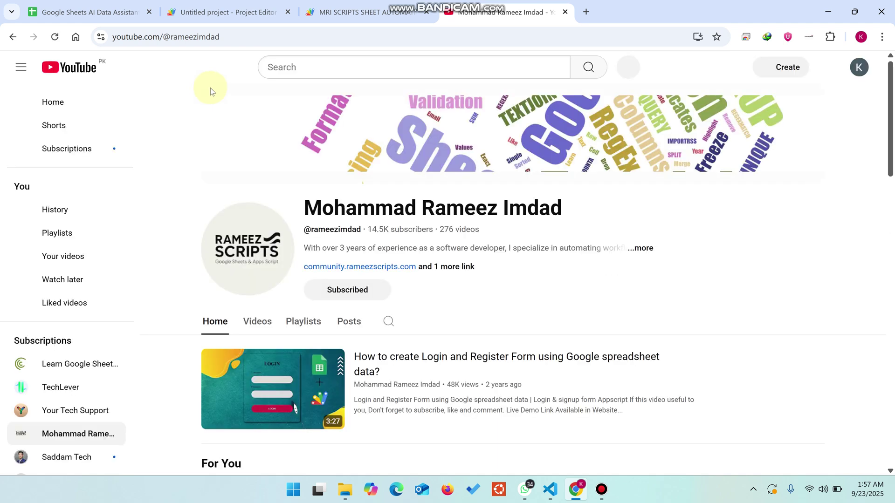
{"action": "left_click", "coordinate": [262, 321]}
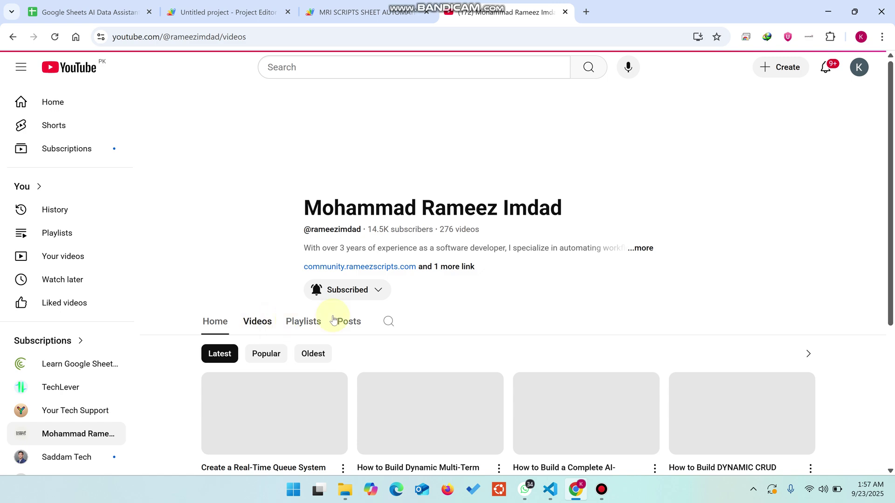
Return to the MRI SCRIPTS SHEET AUTOMATION chat summary and close the YouTube channel tab.
{"action": "left_click", "coordinate": [397, 4]}
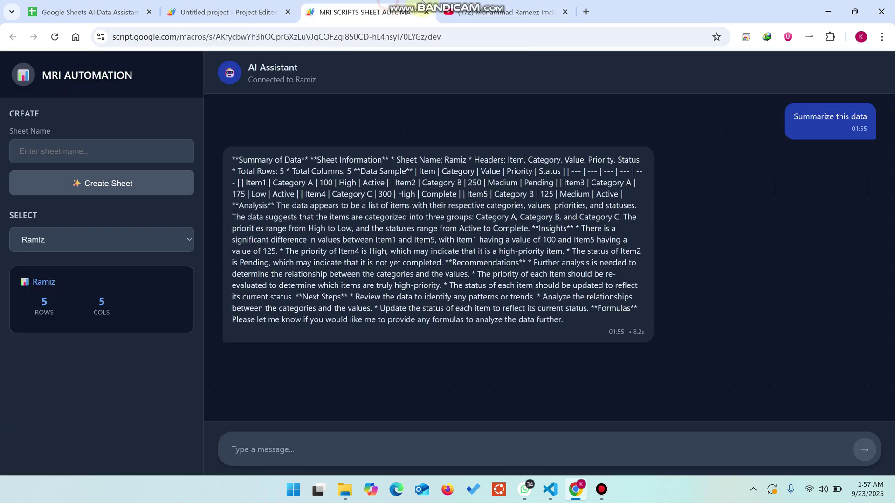
{"action": "left_click", "coordinate": [567, 11]}
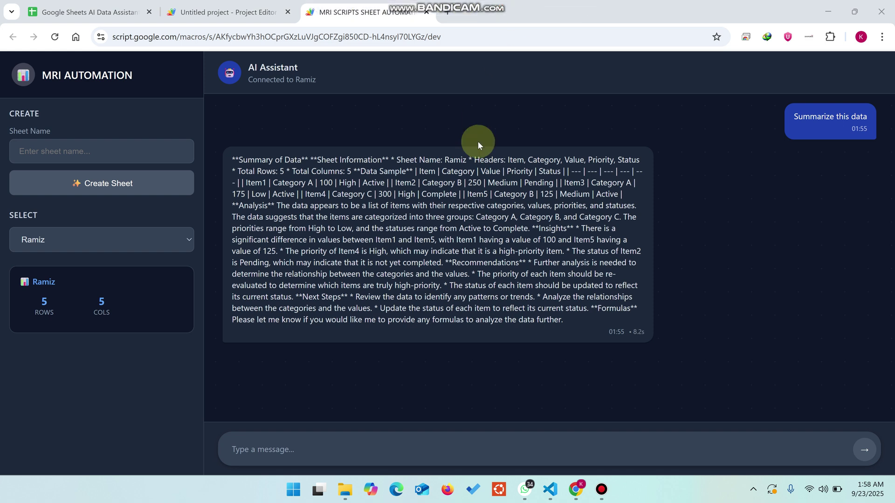
{"action": "mouse_move", "coordinate": [474, 5]}
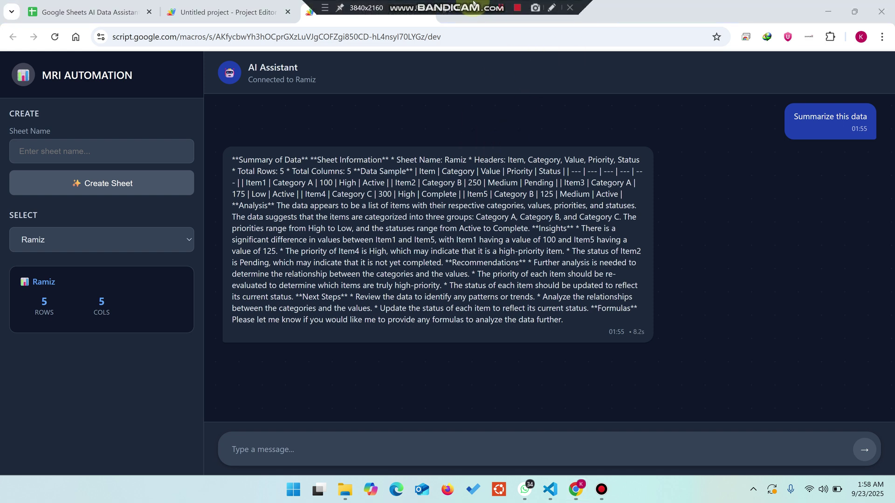